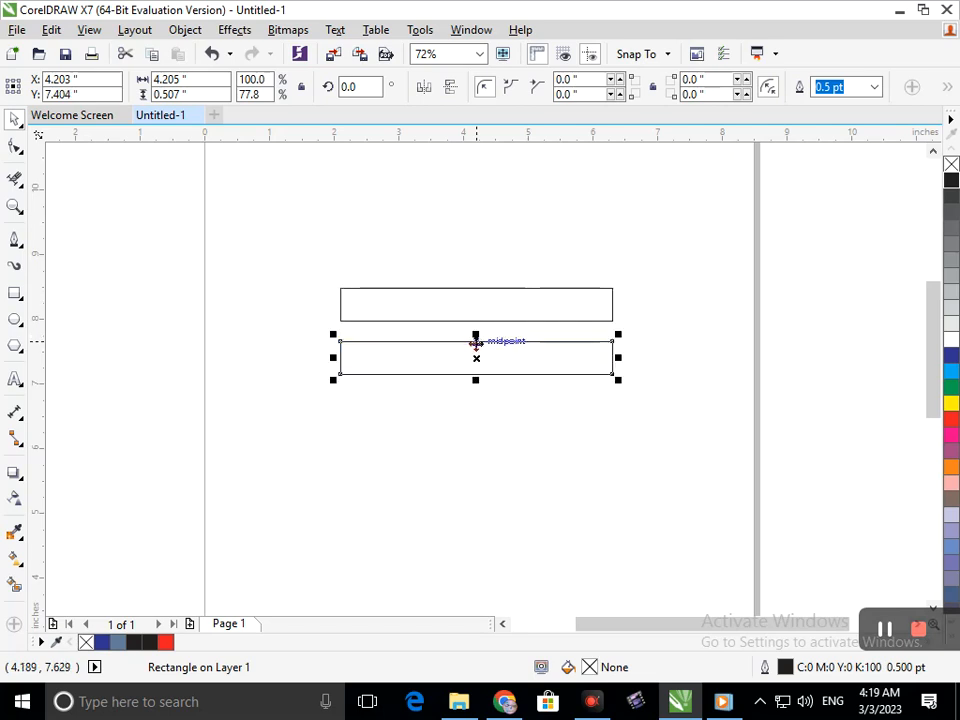
Step: Repeat the last duplication to add a third horizontal bar below the other two
key("ctrl+r")
left_click_drag(294, 508, 648, 243)
Step: Copy the bottom bar, rotate the copy 90 degrees and place it upright at the bars' right ends
left_click_drag(563, 373, 566, 449)
left_click(593, 461)
right_click(566, 449)
left_click(496, 449)
left_click_drag(343, 462, 563, 670)
left_click_drag(486, 308, 606, 209)
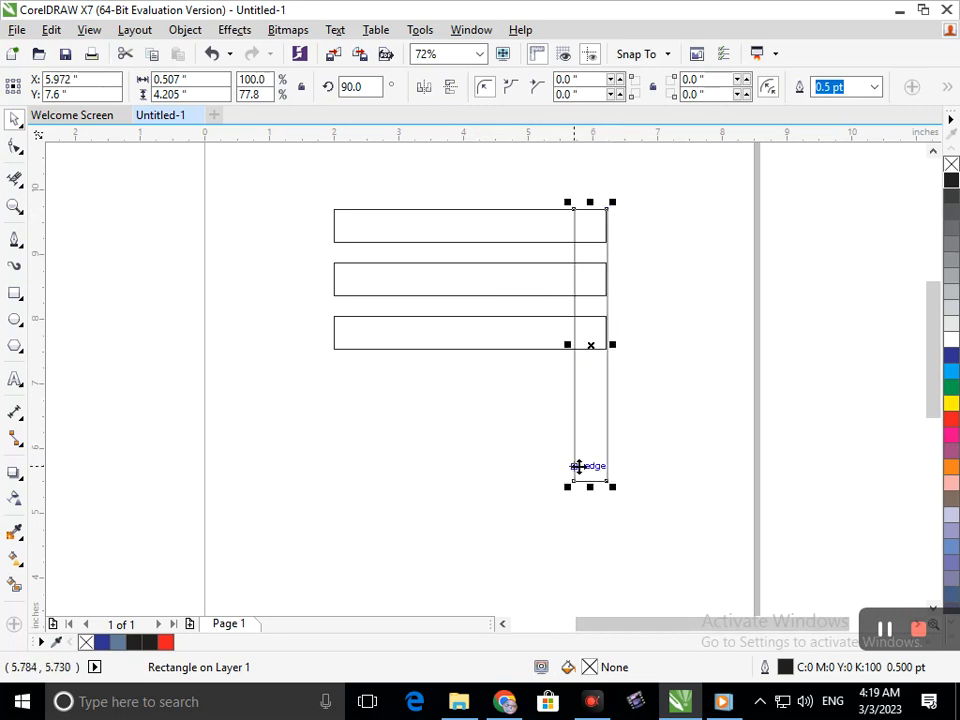
Step: Shorten the upright bar to the 2.16-inch height of the three-bar stack and skew its lower end leftward
left_click_drag(590, 485, 555, 358)
left_click(590, 349)
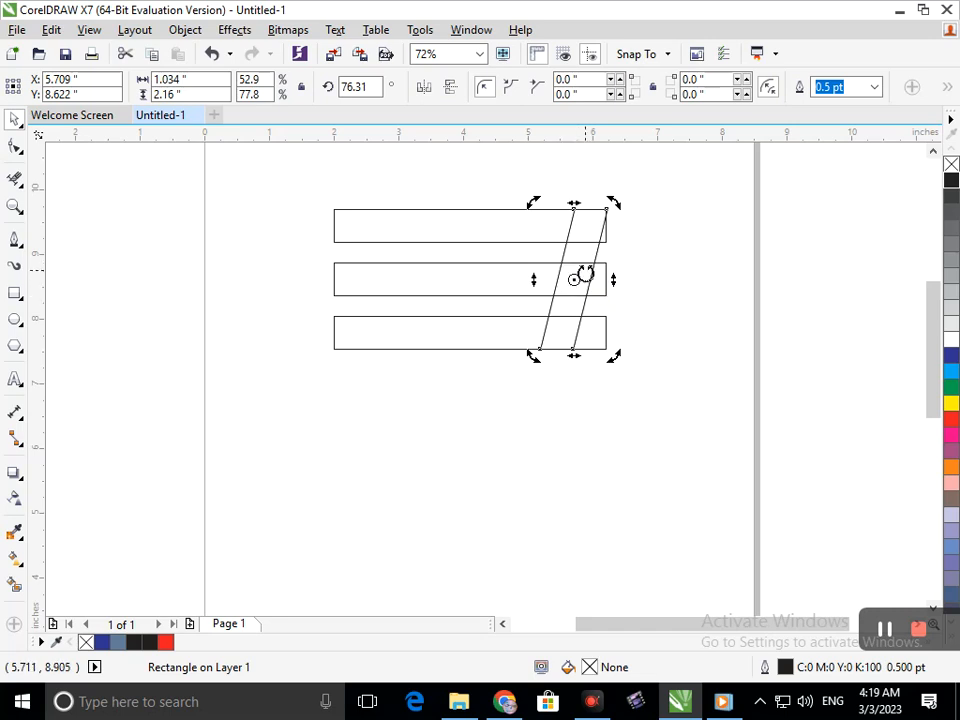
Step: Duplicate the slanted bar and mirror the copy horizontally in place
mouse_move(534, 201)
left_mouse_down()
mouse_move(508, 212)
mouse_move(497, 246)
mouse_move(521, 231)
mouse_move(514, 261)
mouse_move(549, 216)
mouse_move(540, 218)
left_mouse_up()
left_click(424, 87)
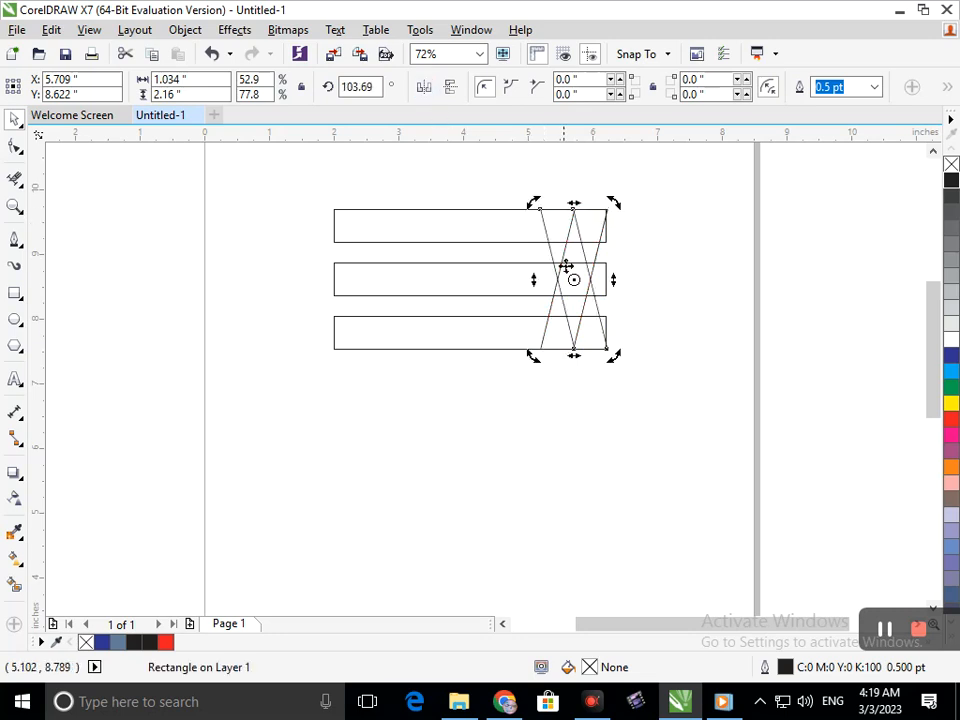
mouse_move(556, 213)
left_mouse_down()
mouse_move(534, 216)
mouse_move(553, 208)
left_mouse_up()
mouse_move(567, 351)
left_mouse_down()
mouse_move(579, 344)
mouse_move(560, 345)
mouse_move(572, 350)
left_mouse_up()
Step: Move the mirrored slanted bar about 0.9 inch left so the two bars form a V
key("Left")
key("Left")
key("Left")
key("Left")
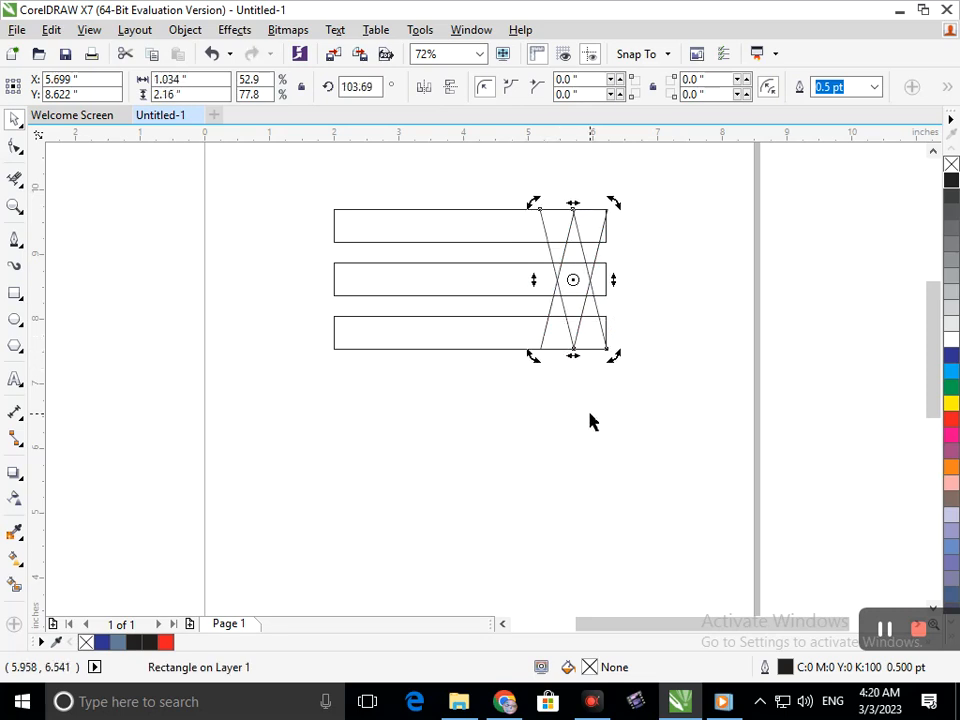
key("Left")
key("Left")
key("Left")
key("Left")
key("Left")
key("Left")
key("Left")
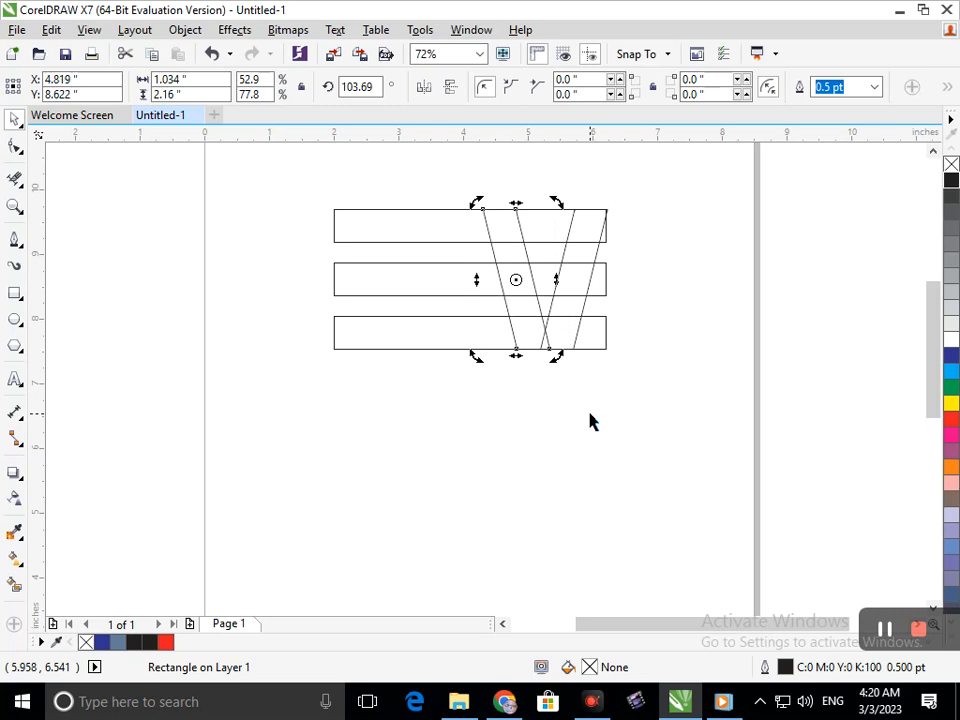
left_click(590, 421)
Step: Skew the right arm of the V slightly more, shifting its lower end left
left_click(581, 314)
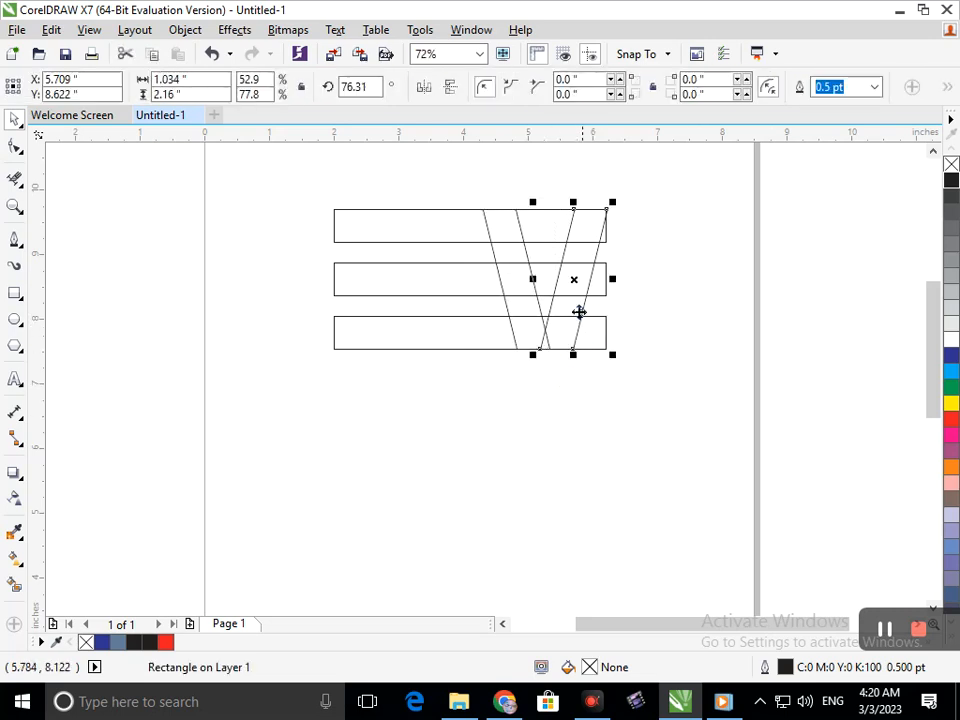
left_click(577, 314)
mouse_move(574, 358)
left_mouse_down()
mouse_move(553, 364)
mouse_move(568, 360)
left_mouse_up()
key("Escape")
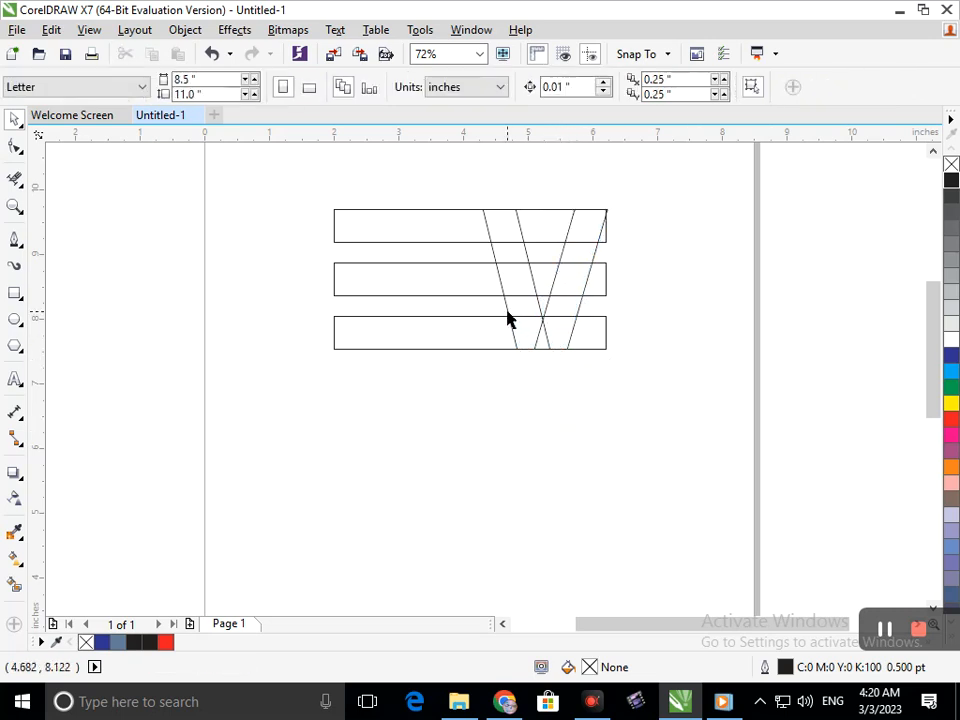
Step: Skew the left arm of the V more, shifting its upper end left to widen the opening
left_click(507, 318)
left_click(508, 314)
mouse_move(516, 356)
left_mouse_down()
mouse_move(508, 358)
mouse_move(525, 358)
mouse_move(512, 361)
left_mouse_up()
left_click_drag(514, 207, 496, 208)
left_click(587, 416)
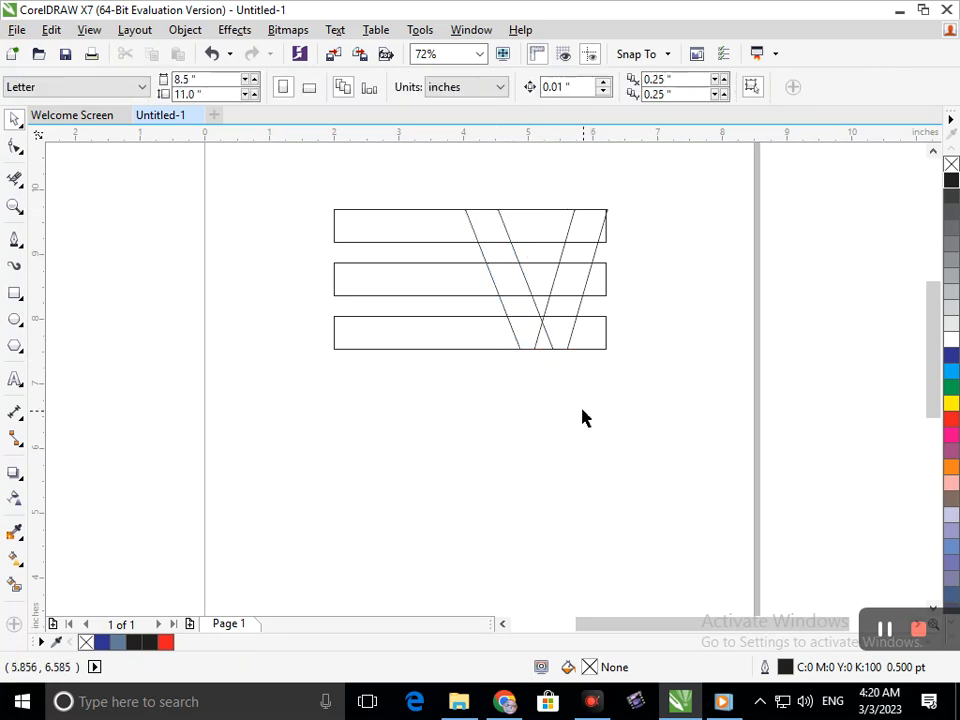
Step: Extend the right ends of the three horizontal bars past the V, to an overall width of about 4.68 inches
left_click(606, 240)
left_click_drag(615, 223, 626, 224)
left_click(610, 280)
left_click_drag(610, 280, 624, 280)
left_click(611, 334)
left_click_drag(611, 334, 624, 333)
left_click(624, 240)
left_click_drag(624, 224, 637, 226)
left_click(626, 288)
left_click_drag(628, 281, 637, 280)
left_click(624, 332)
left_click_drag(624, 332, 637, 332)
Step: Skew the right arm of the V further, shifting its upper end right
left_click(573, 247)
left_click(592, 224)
left_click(598, 221)
left_click_drag(572, 204, 584, 208)
left_click(589, 486)
Step: Move both slanted bars right until the V's upper right corner meets the top bar's right end
left_click_drag(612, 450, 530, 190)
left_click_drag(458, 224, 620, 410)
key("Right")
key("Right")
key("Right")
key("Right")
key("Right")
key("Right")
key("Right")
key("Right")
key("Right")
key("Right")
key("Right")
key("Right")
key("Right")
key("Right")
key("Right")
key("Right")
key("Right")
key("Right")
key("Right")
key("Right")
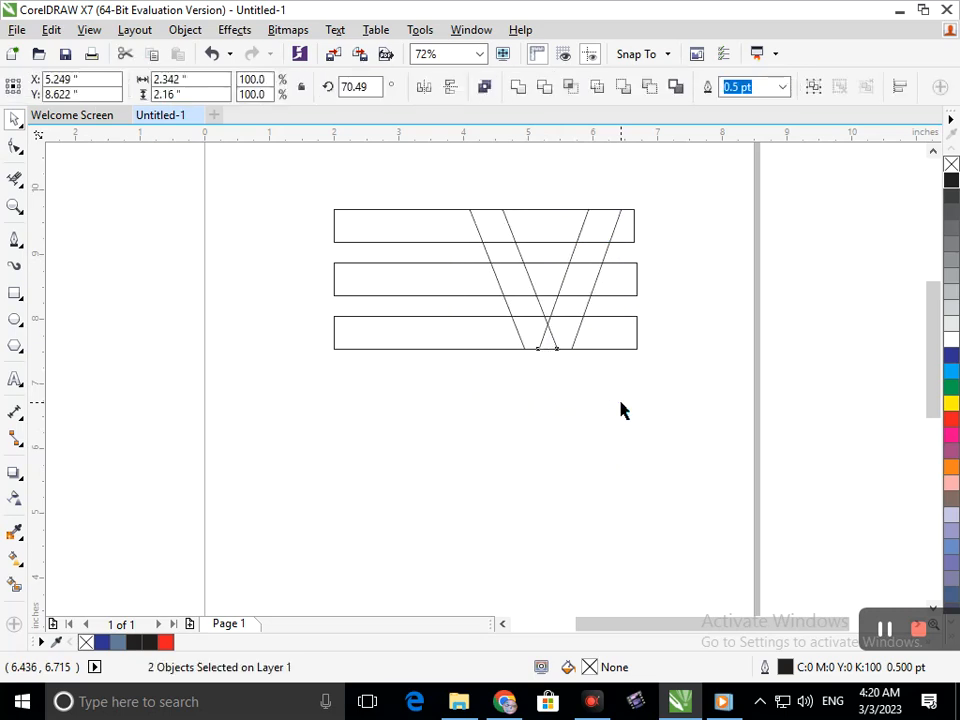
key("Right")
key("Right")
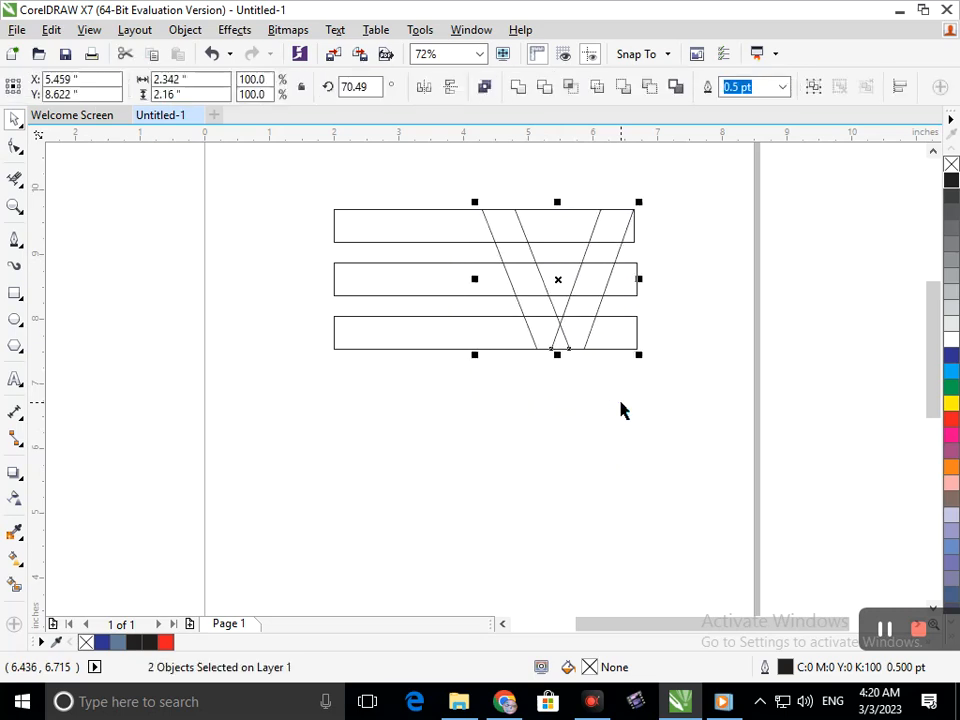
left_click(471, 473)
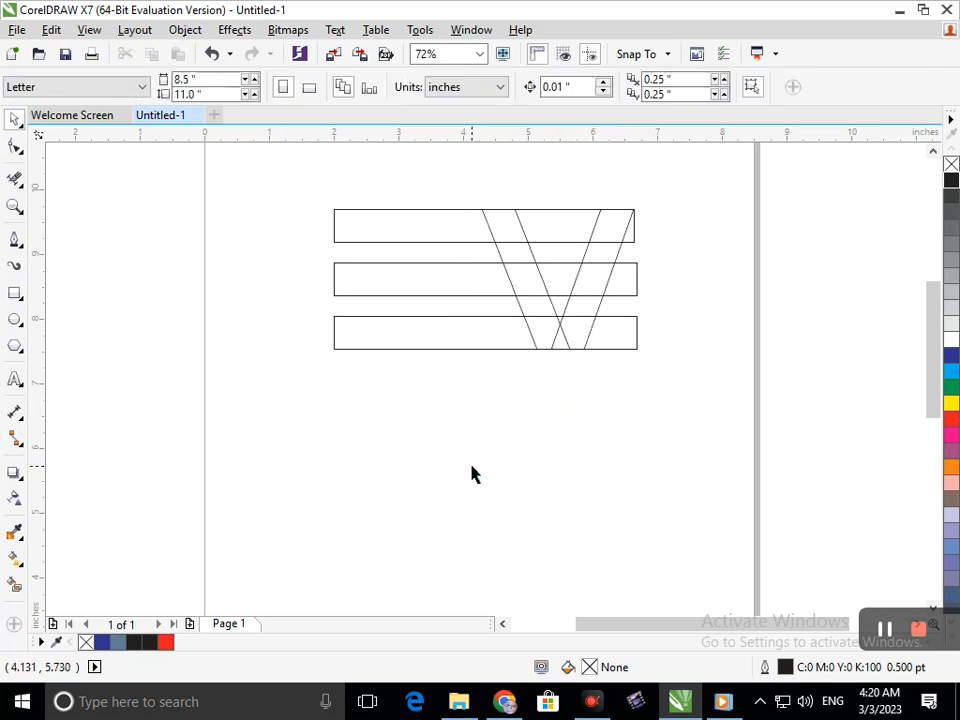
Step: Stretch the left ends of all three horizontal bars to an overall width of about 5.52 inches
left_click(341, 231)
left_click(351, 293, "shift")
left_click(351, 345, "shift")
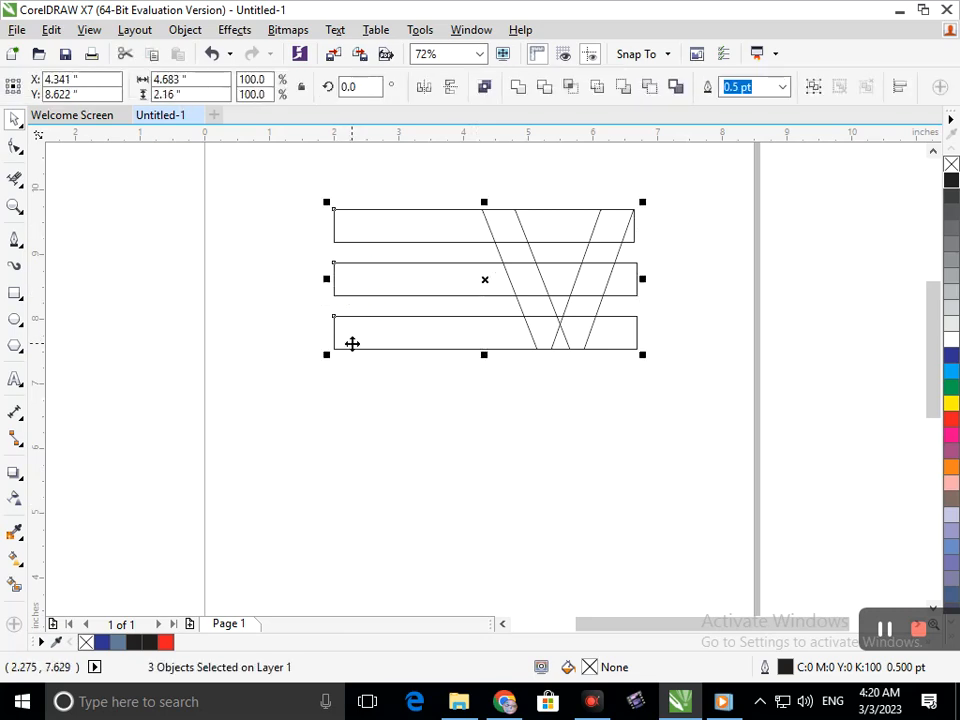
left_click_drag(333, 287, 279, 290)
left_click(450, 516)
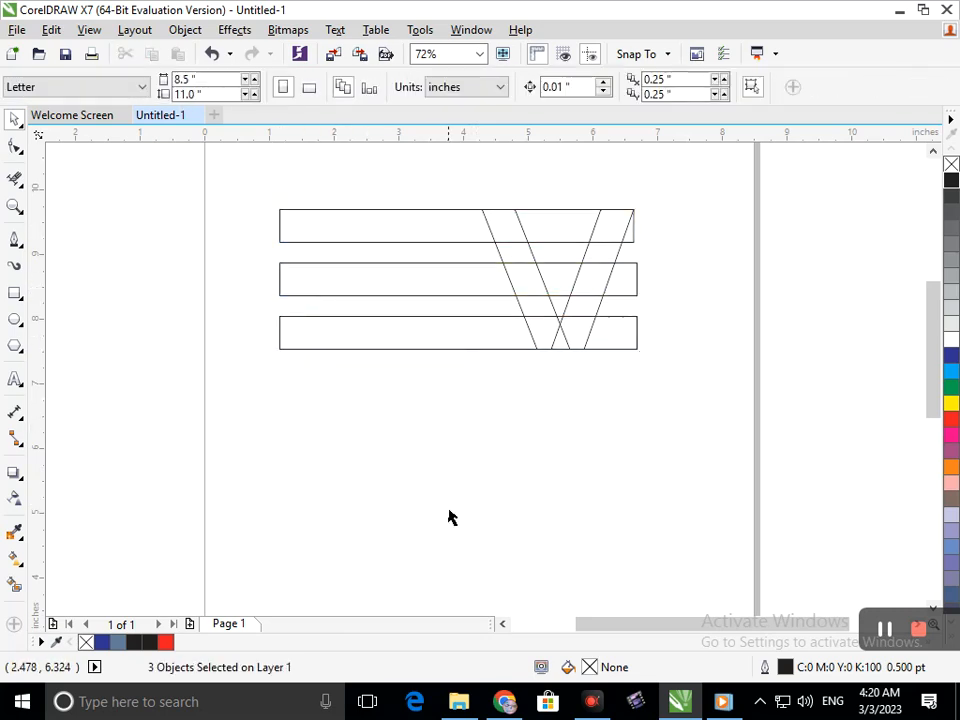
Step: Stretch the three horizontal bars further left to an overall width of about 5.73 inches
left_click(291, 242)
left_click(311, 295, "shift")
left_click(311, 317, "shift")
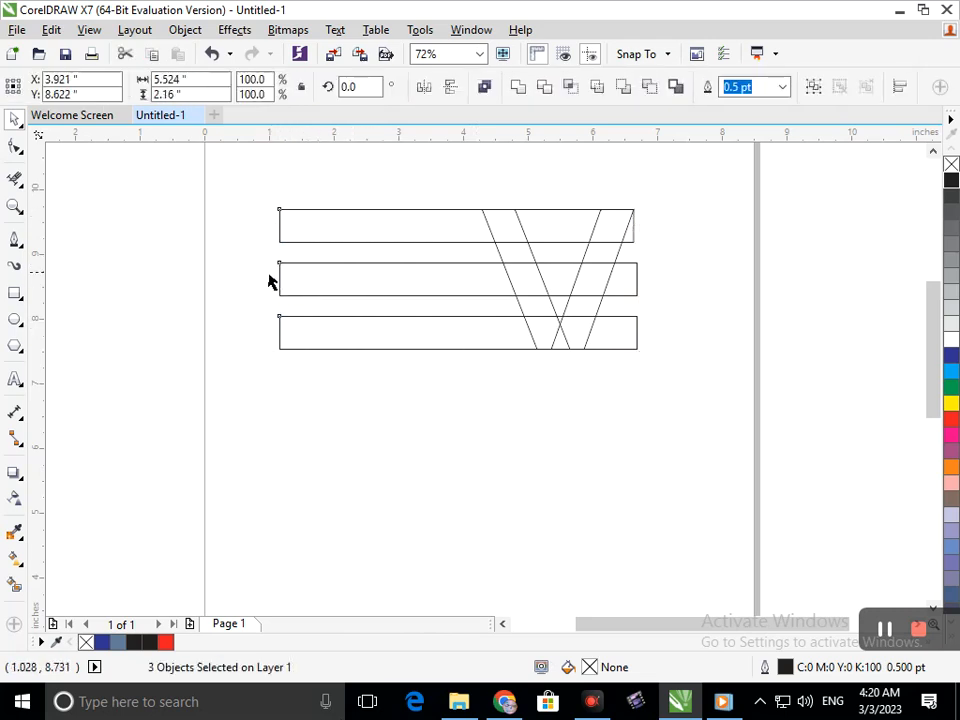
left_click(270, 281)
left_click(309, 229)
left_click(317, 296, "shift")
left_click(311, 339, "shift")
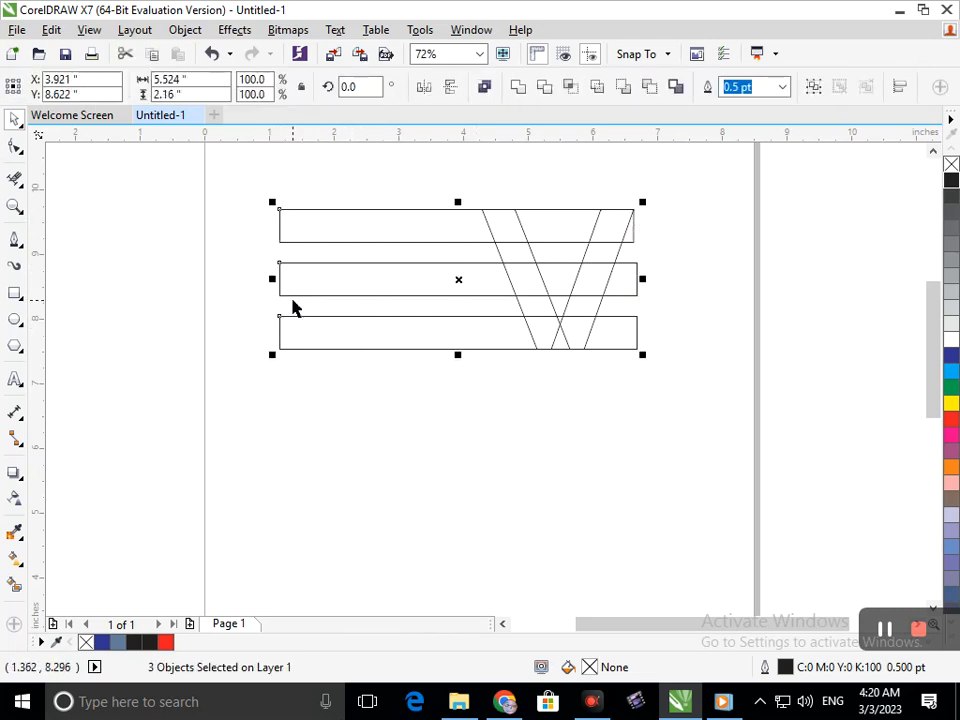
left_click_drag(281, 281, 259, 281)
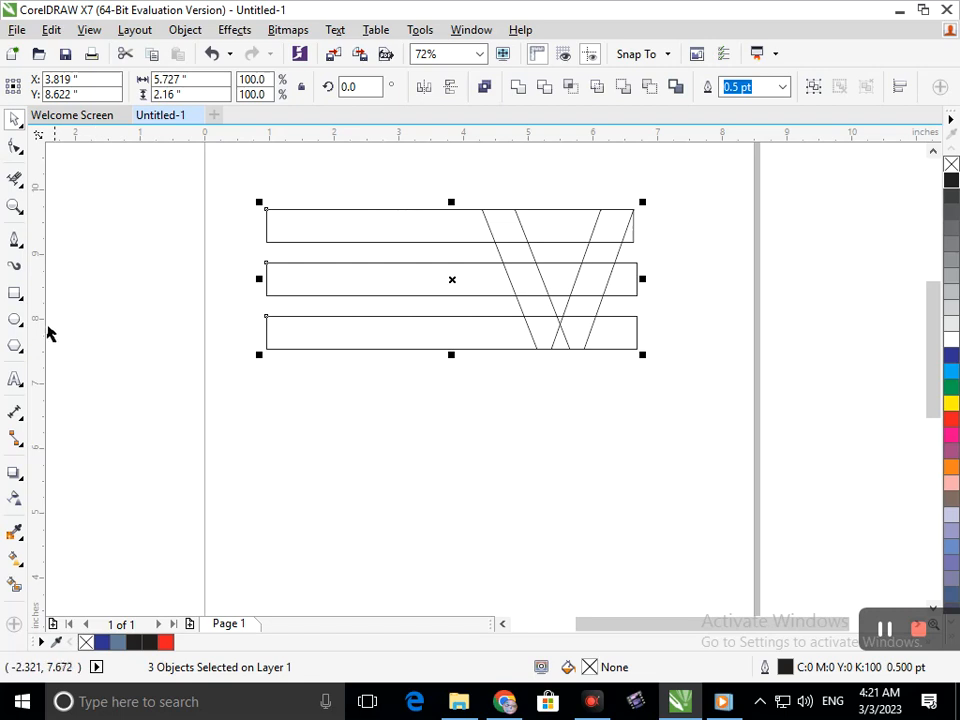
Step: Draw an upright rectangle about 0.52 by 2.16 inches across the left part of the three bars
left_click(20, 298)
left_click(84, 291)
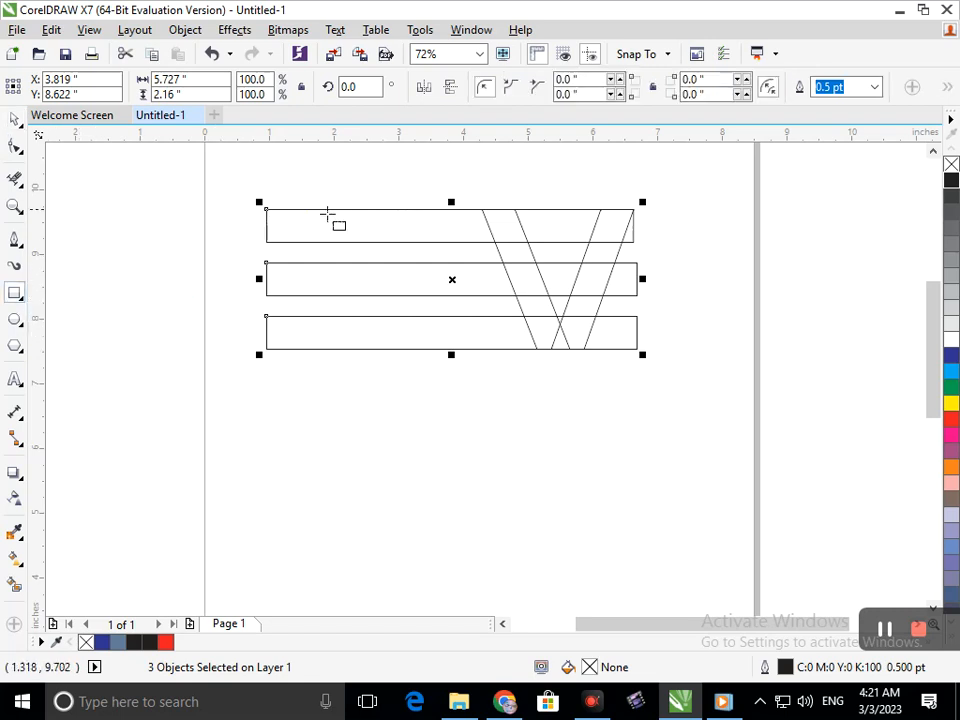
left_click_drag(348, 209, 382, 348)
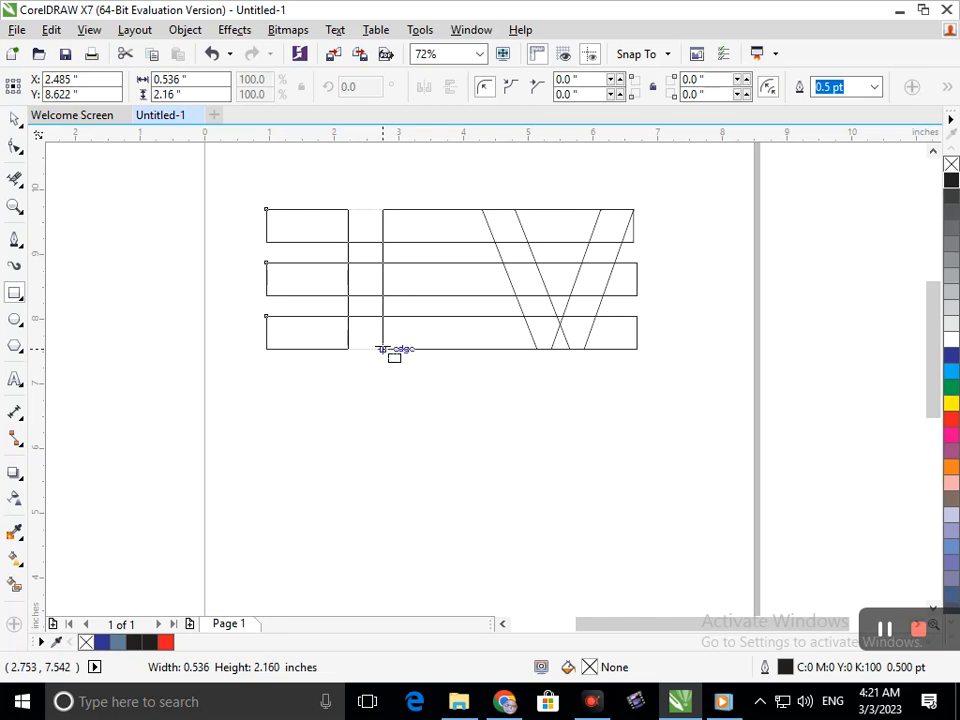
left_click_drag(382, 349, 381, 349)
Step: Nudge the upright rectangle horizontally until its centre is at about X 2.45 inches
key("Left")
key("Left")
key("Left")
key("Left")
key("Left")
key("Left")
key("Left")
key("Left")
key("Left")
key("Left")
key("Left")
key("Left")
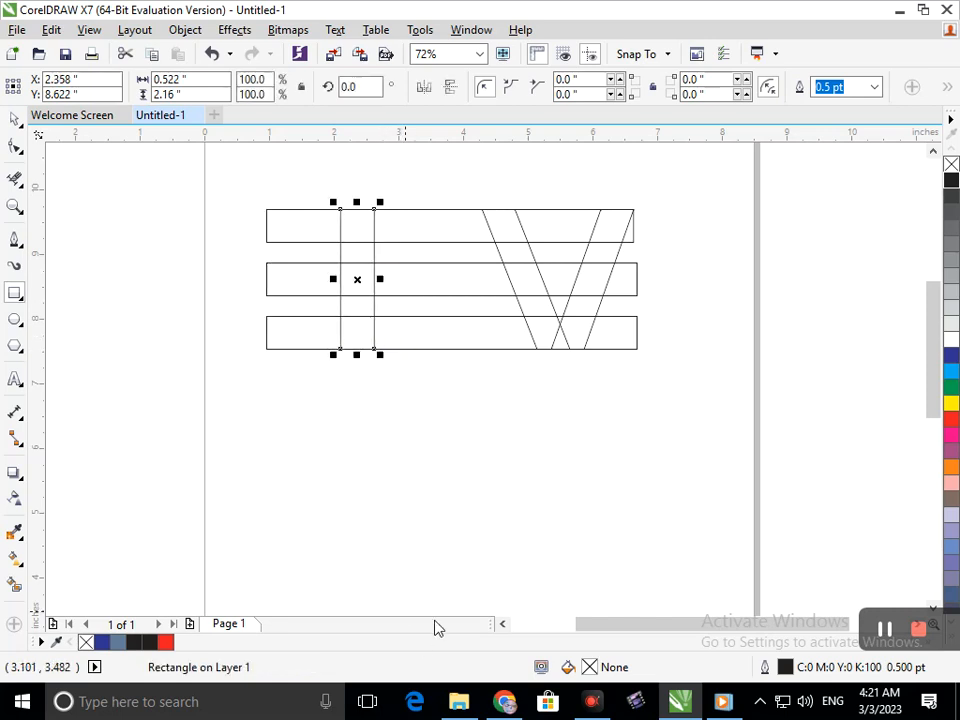
key("Right")
key("Right")
key("Right")
key("Right")
key("Right")
key("Right")
key("Right")
key("Right")
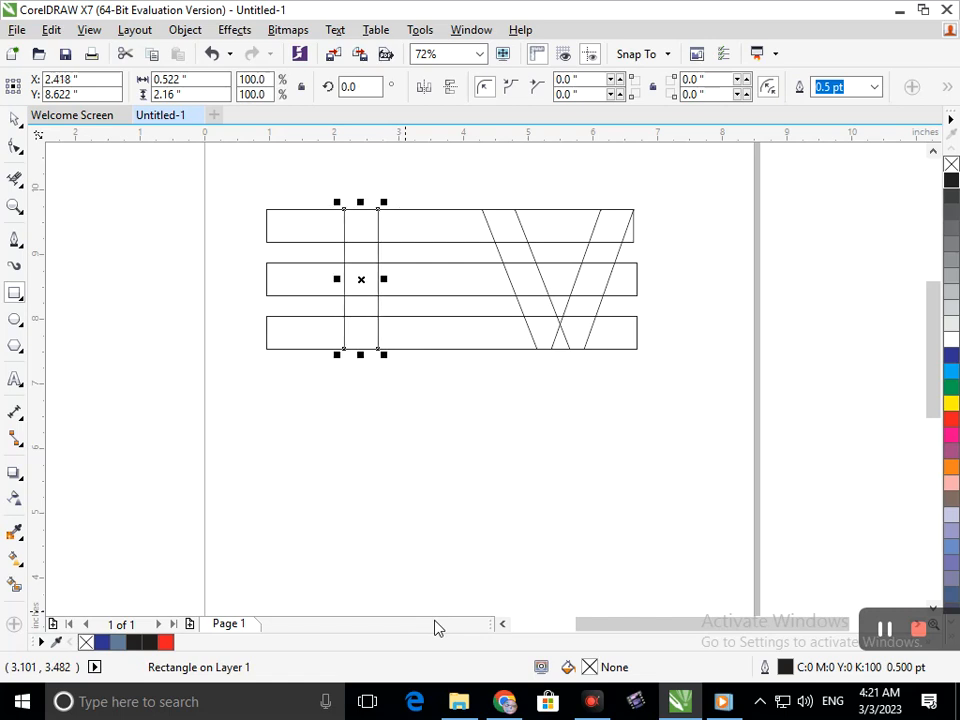
left_click(9, 119)
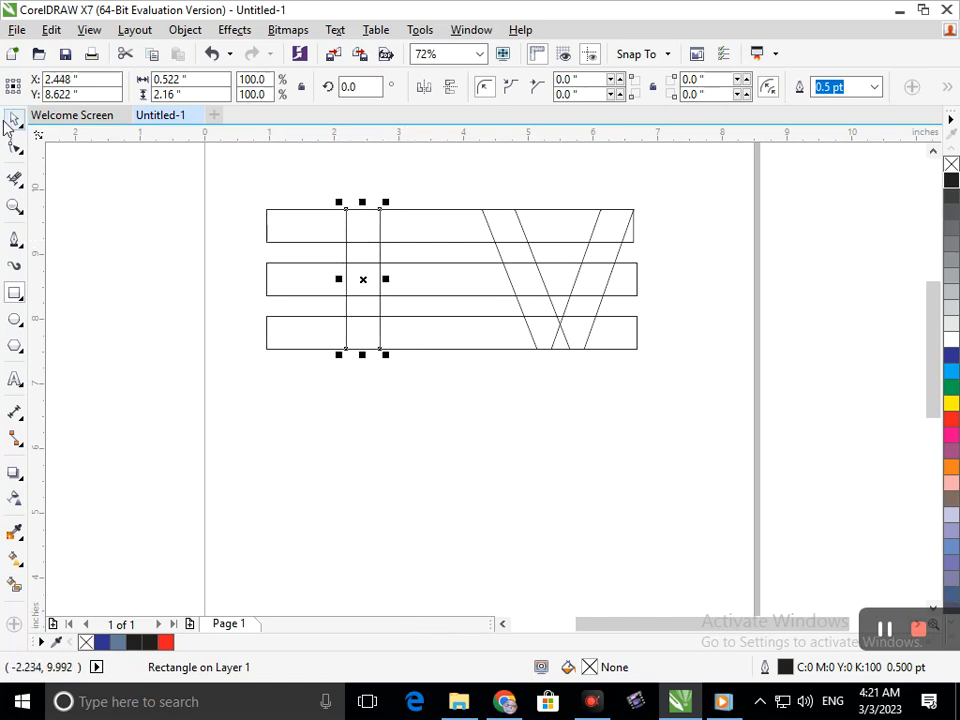
Step: Copy the upright rectangle to the bars' lower left end, about 0.83 inch high and centred near X 1.3 inches
left_click(289, 489)
left_click_drag(363, 210, 306, 294)
key("Left")
key("Left")
key("Left")
key("Left")
key("Left")
key("Left")
key("Left")
key("Left")
key("Left")
key("Left")
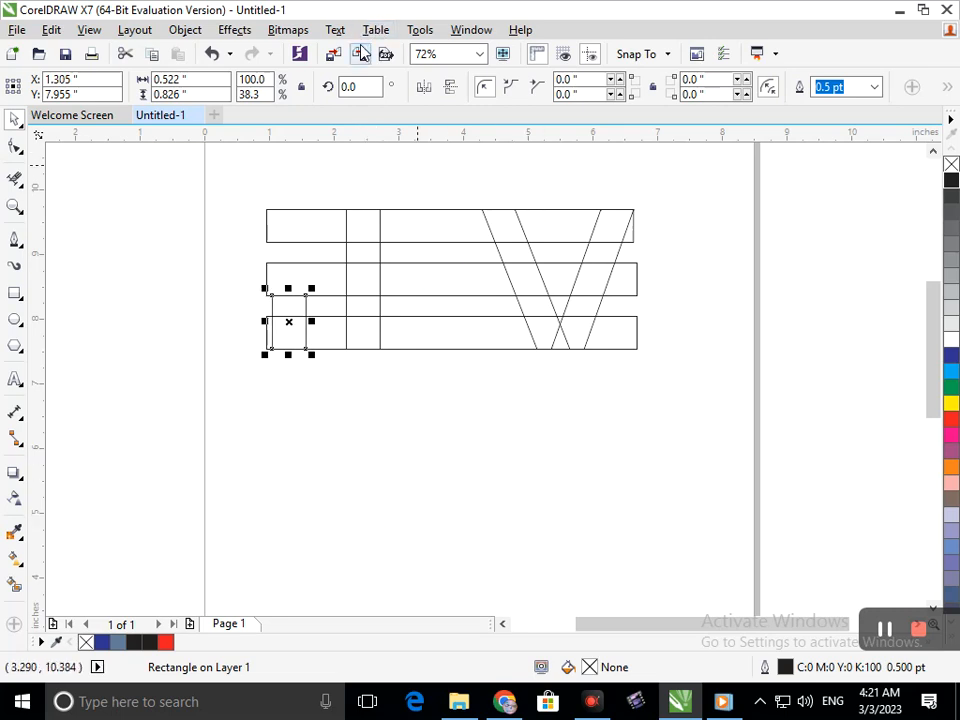
Step: Convert the short rectangle to curves and fillet its lower-left corner with a 0.29-inch radius
key("ctrl+q")
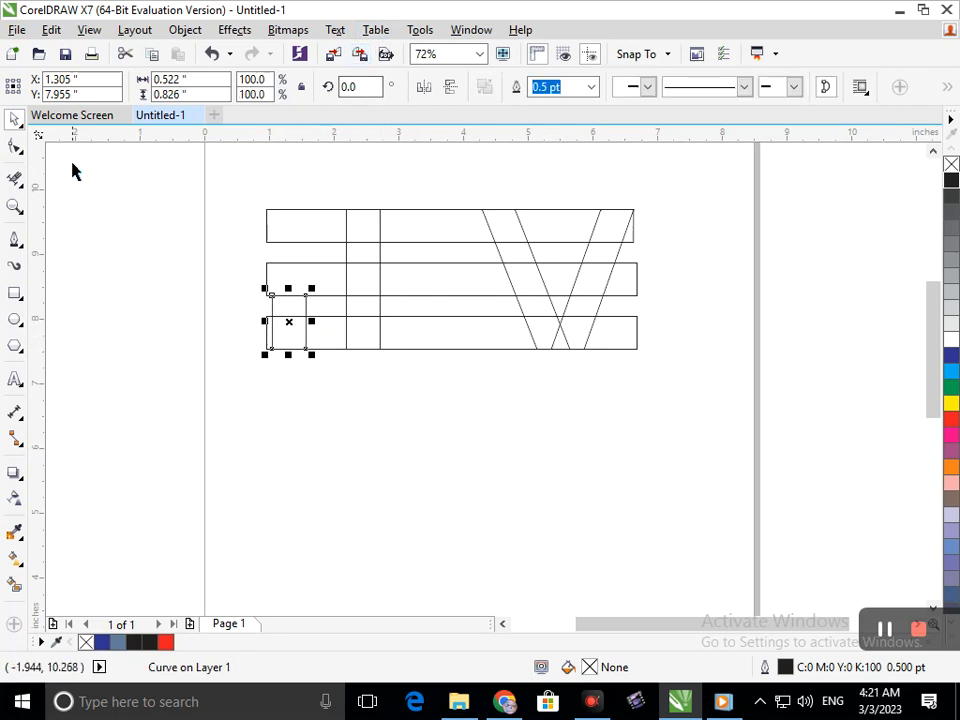
left_click(14, 147)
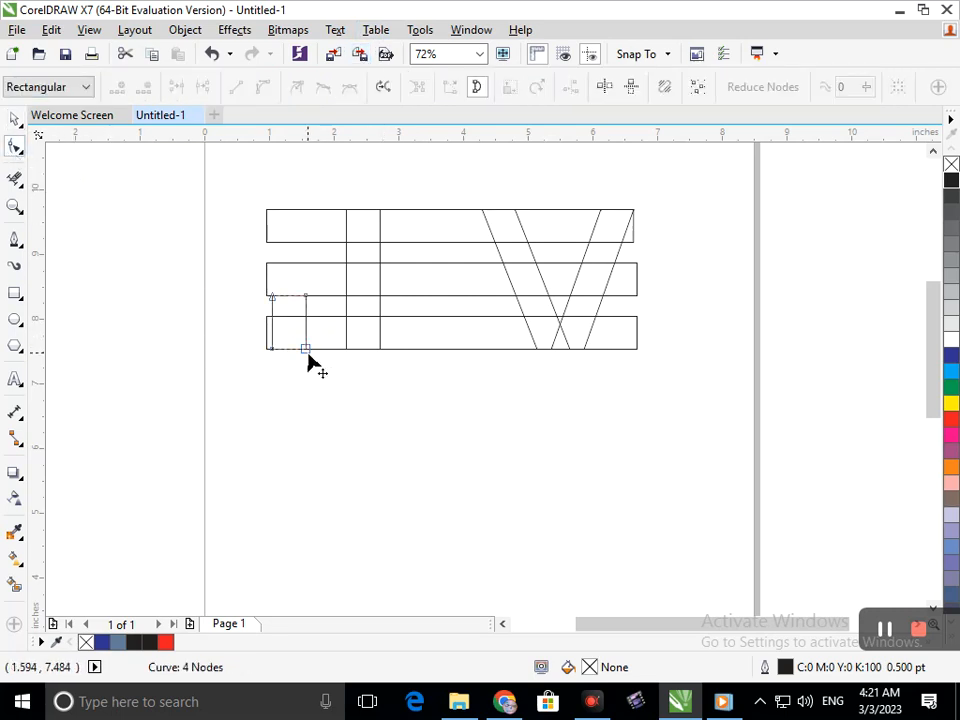
left_click(375, 349)
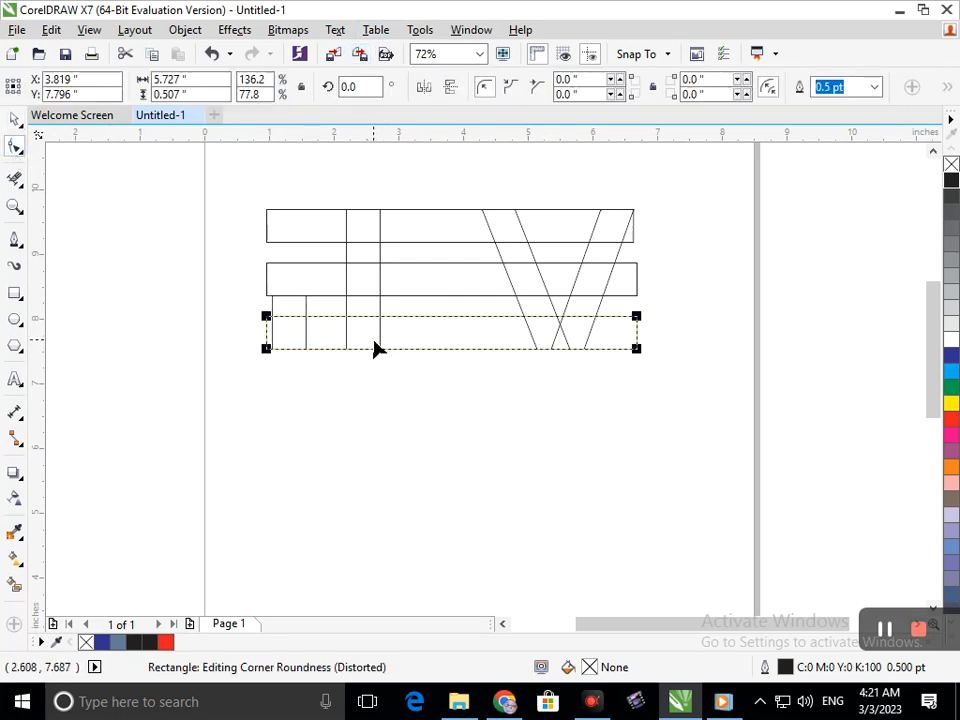
left_click(306, 347)
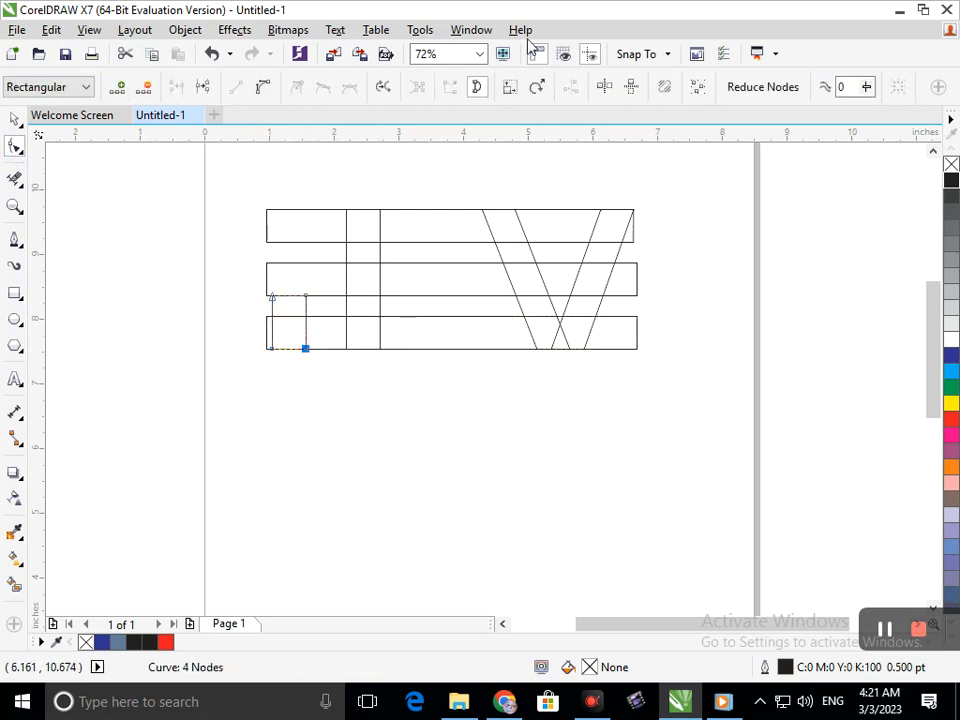
left_click(471, 29)
mouse_move(585, 277)
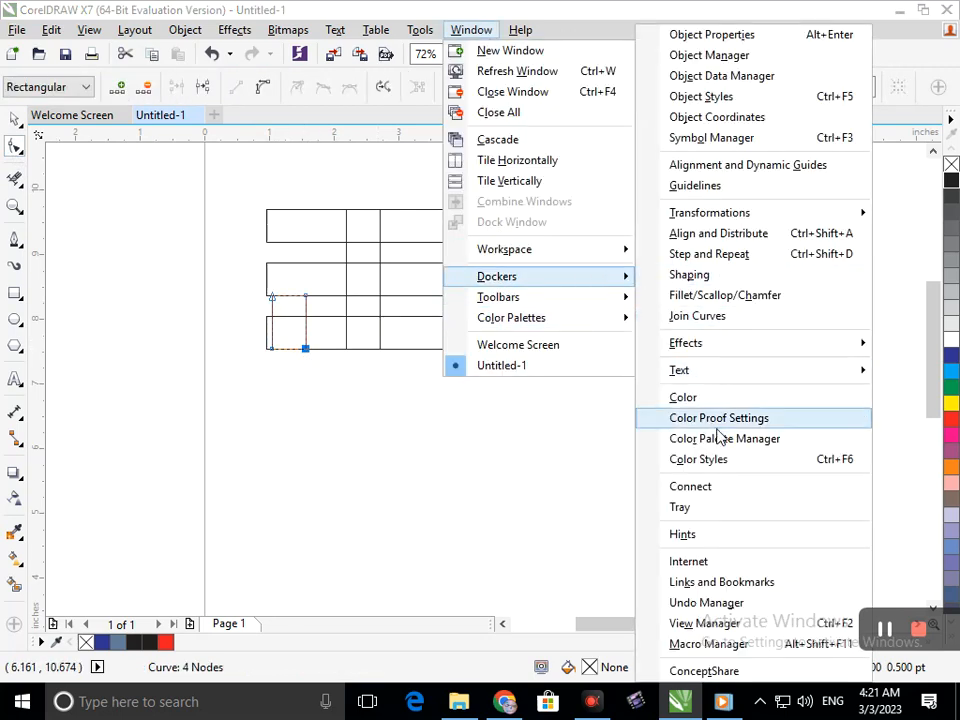
left_click(733, 300)
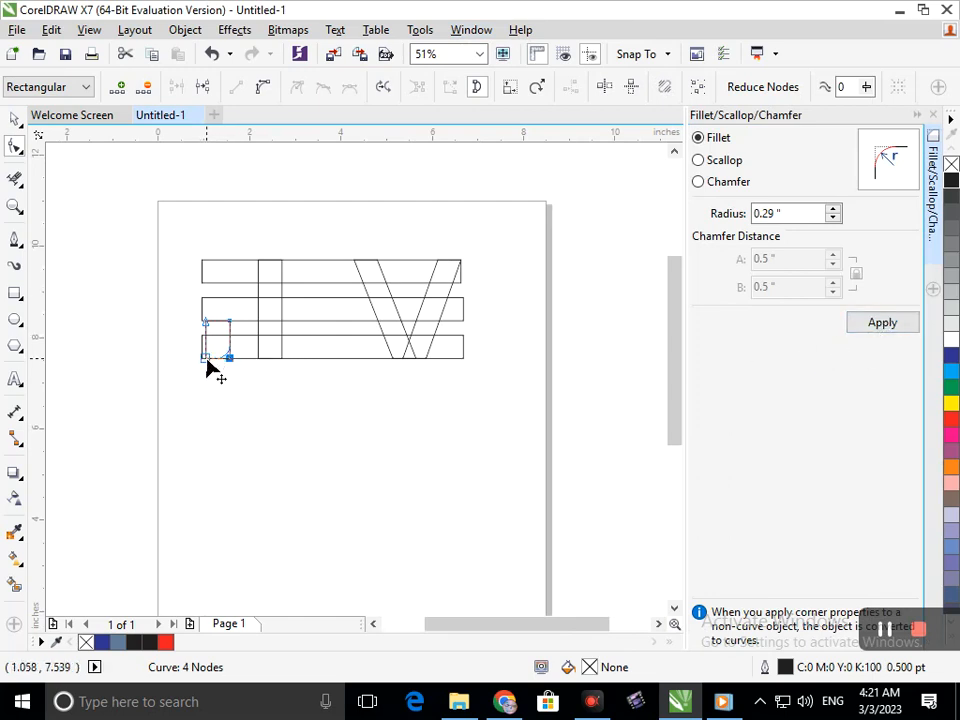
left_click(872, 323)
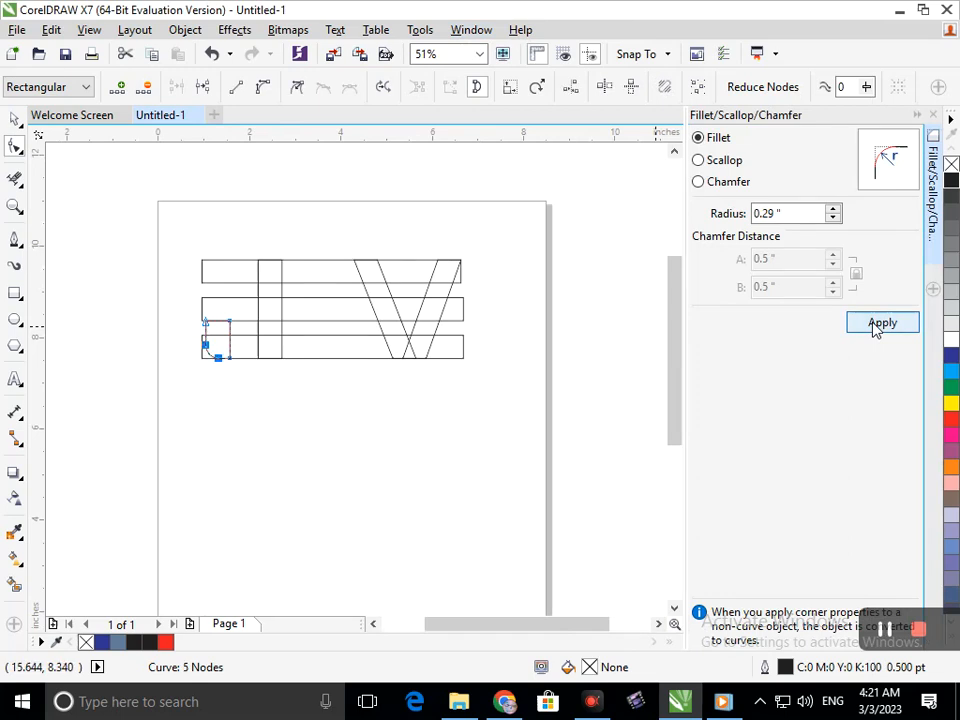
Step: Convert the tall upright rectangle to curves and fillet its lower-right corner with a 0.29-inch radius
left_click(279, 357)
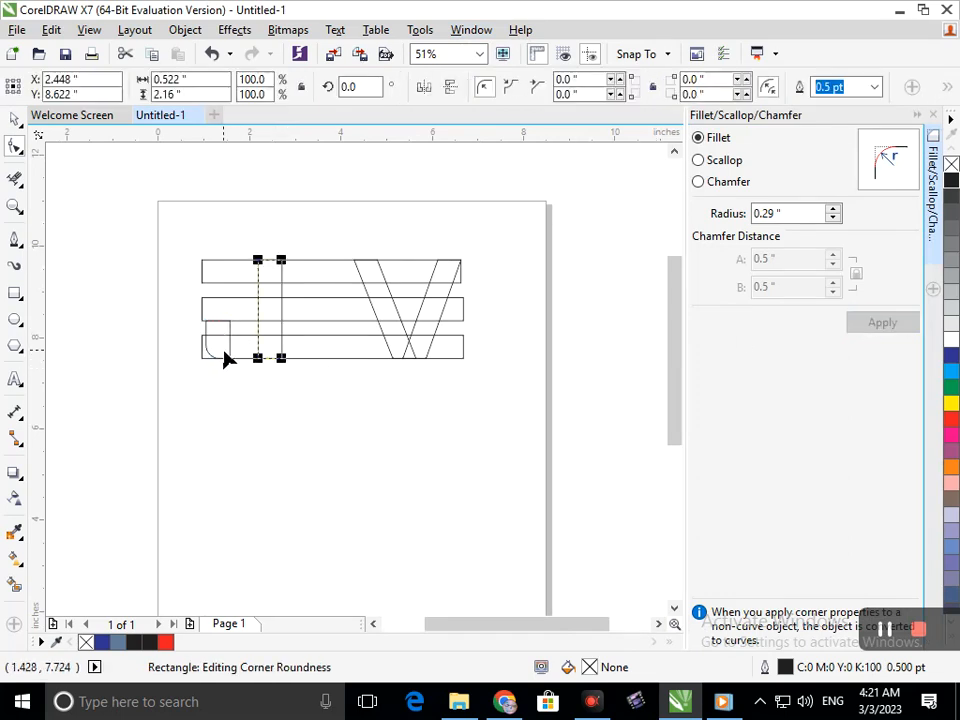
key("ctrl+q")
left_click_drag(339, 392, 274, 332)
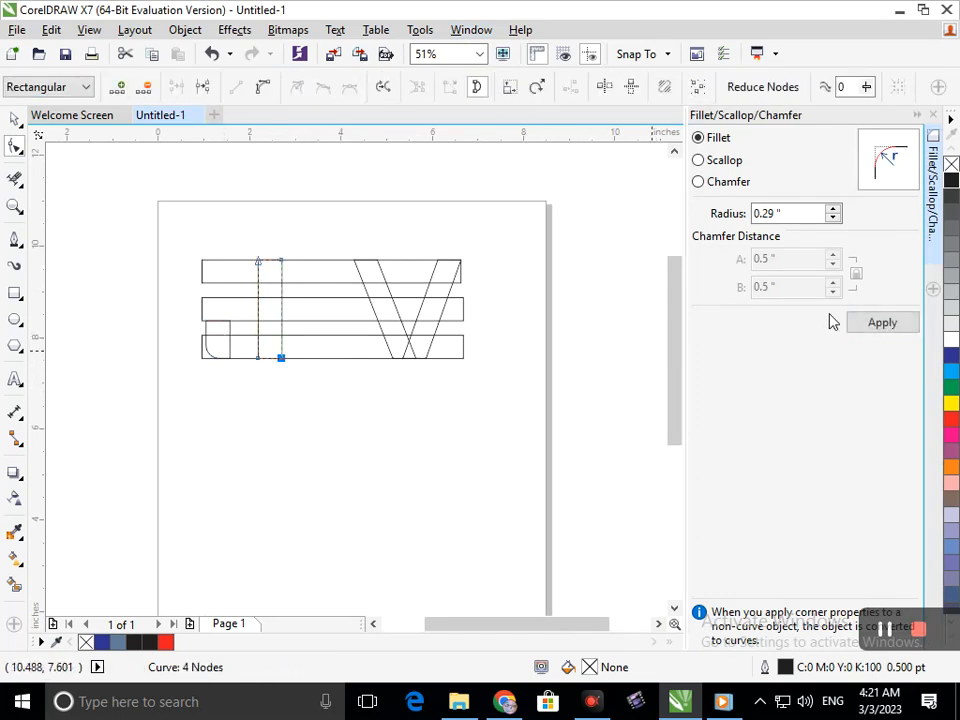
left_click(883, 323)
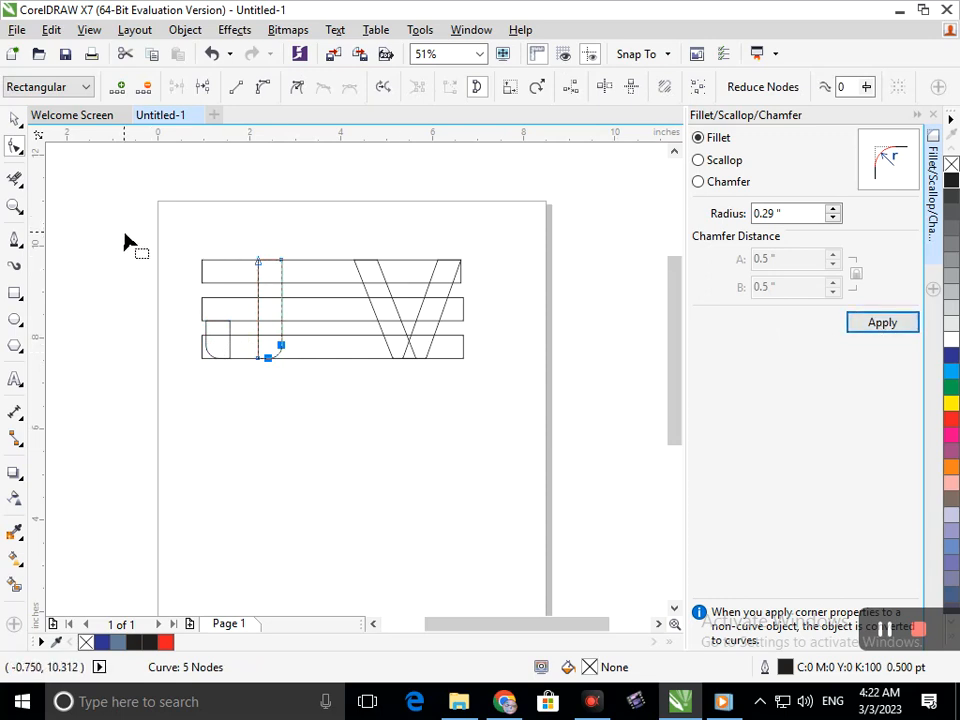
double_click(15, 120)
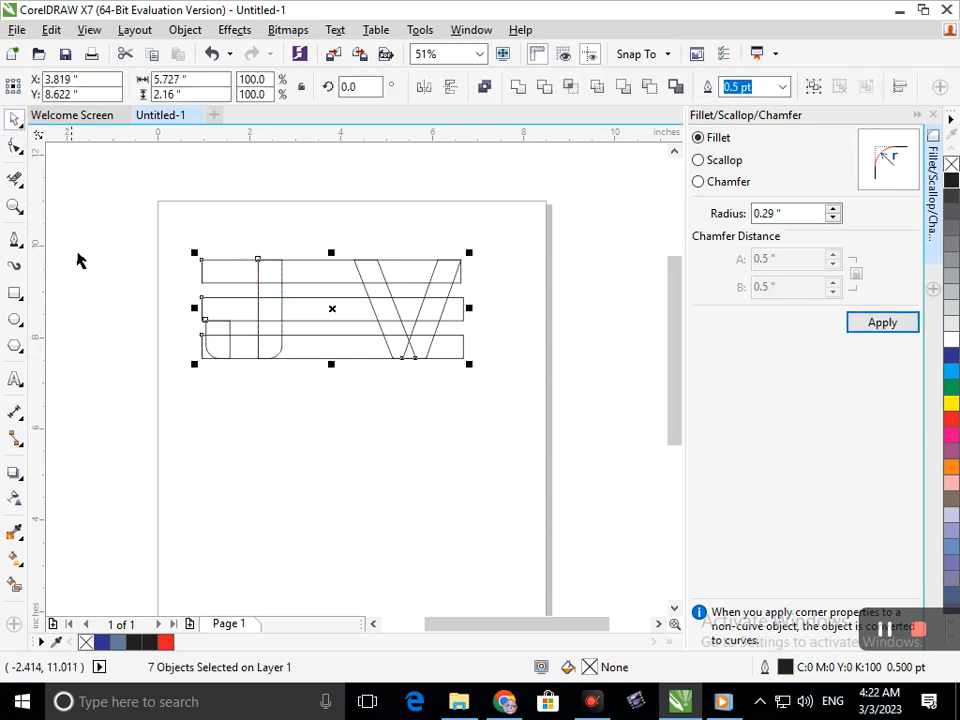
left_click(219, 392)
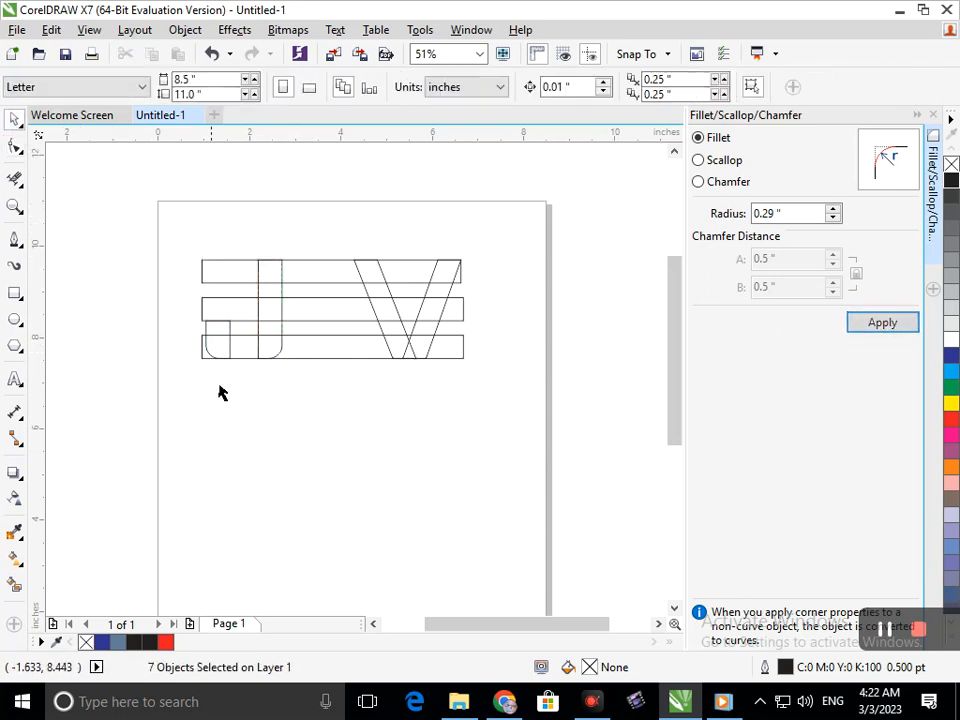
Step: Duplicate the rounded tall upright towards the V, centred near X 2.63 inches, and duplicate the V's left slanted bar slightly towards the J
left_click(281, 338)
left_click_drag(294, 329, 290, 328)
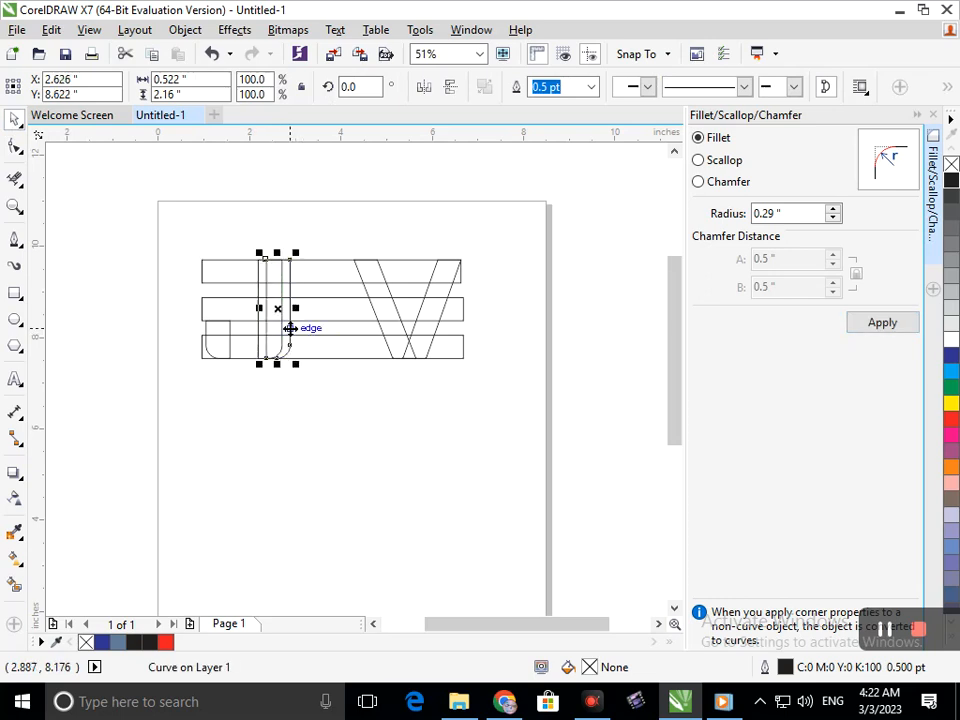
left_click(379, 334)
left_click_drag(373, 328, 371, 332)
left_click(354, 450)
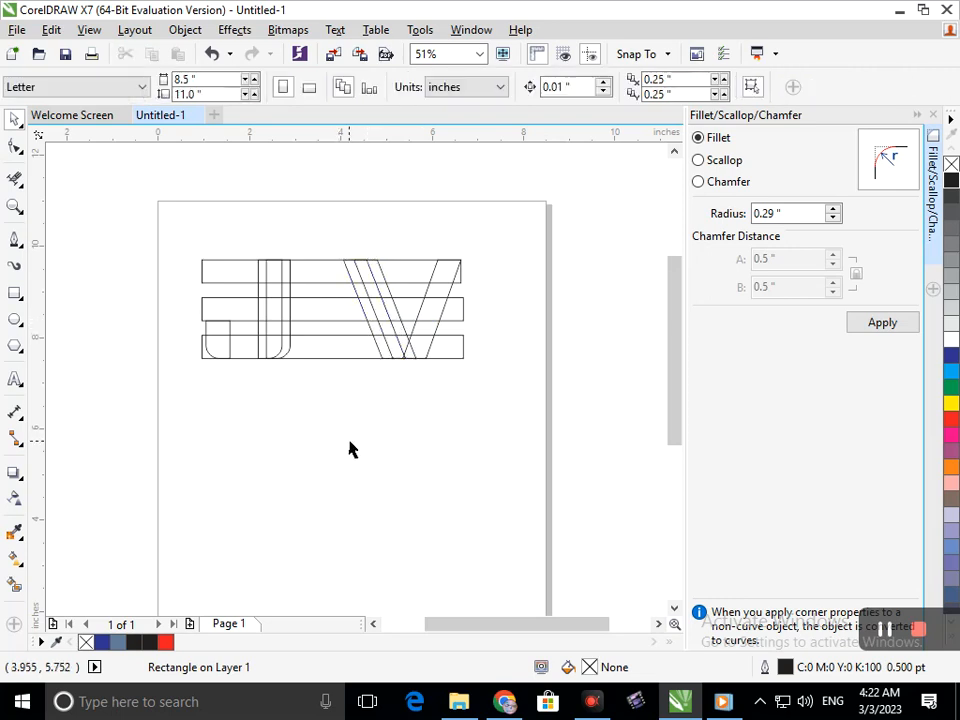
Step: Close the Fillet/Scallop/Chamfer settings and fit the whole drawing in the window
left_click_drag(109, 201, 569, 435)
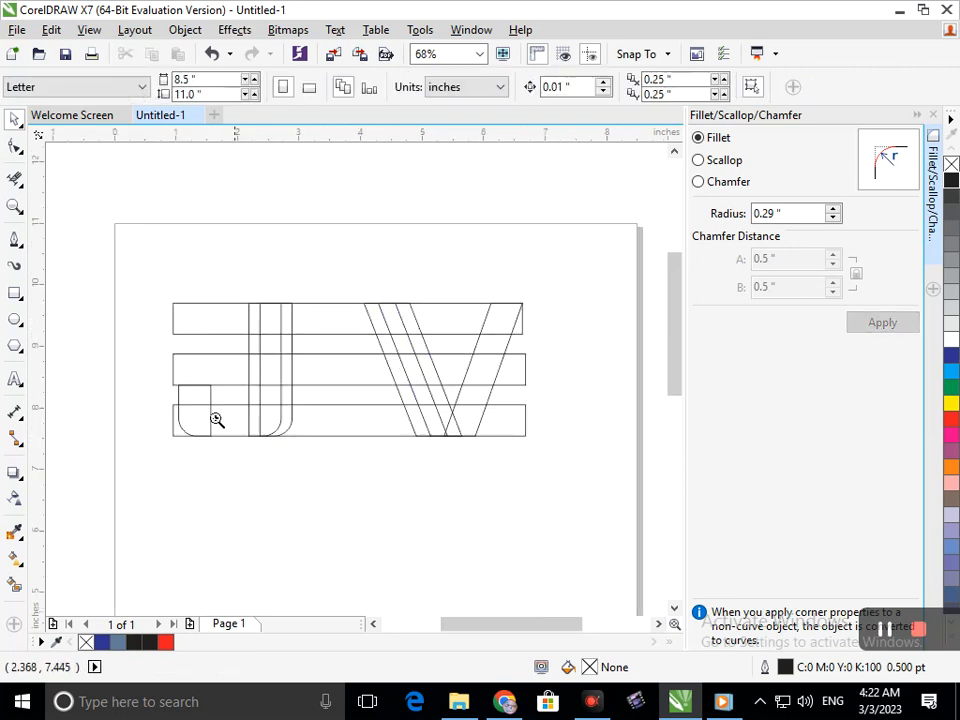
key("z")
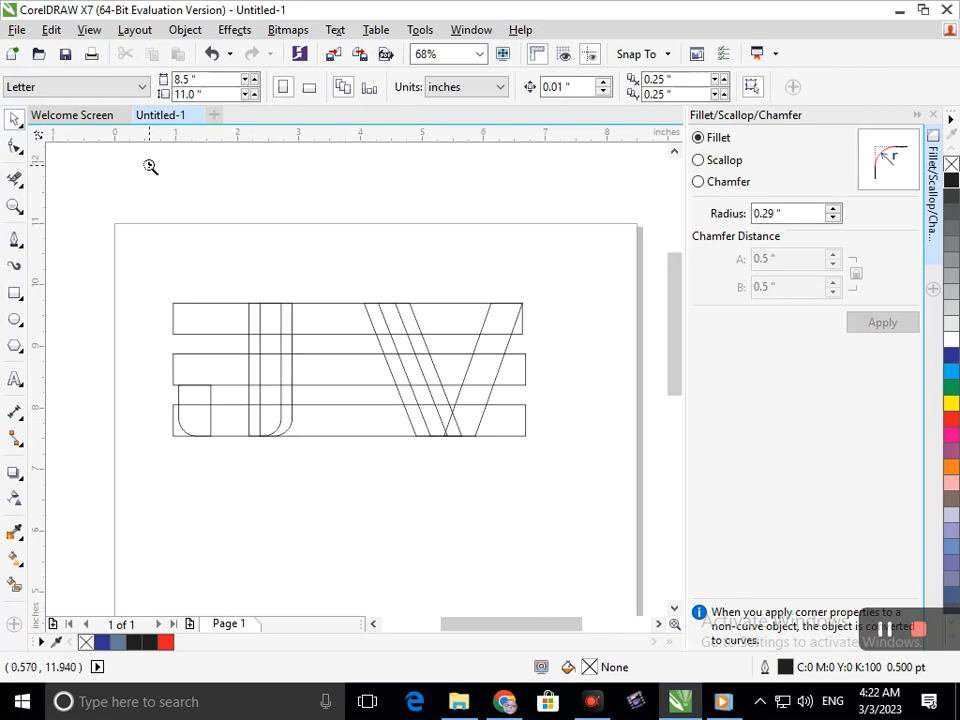
left_click(151, 167)
scroll(316, 375, "down", 2)
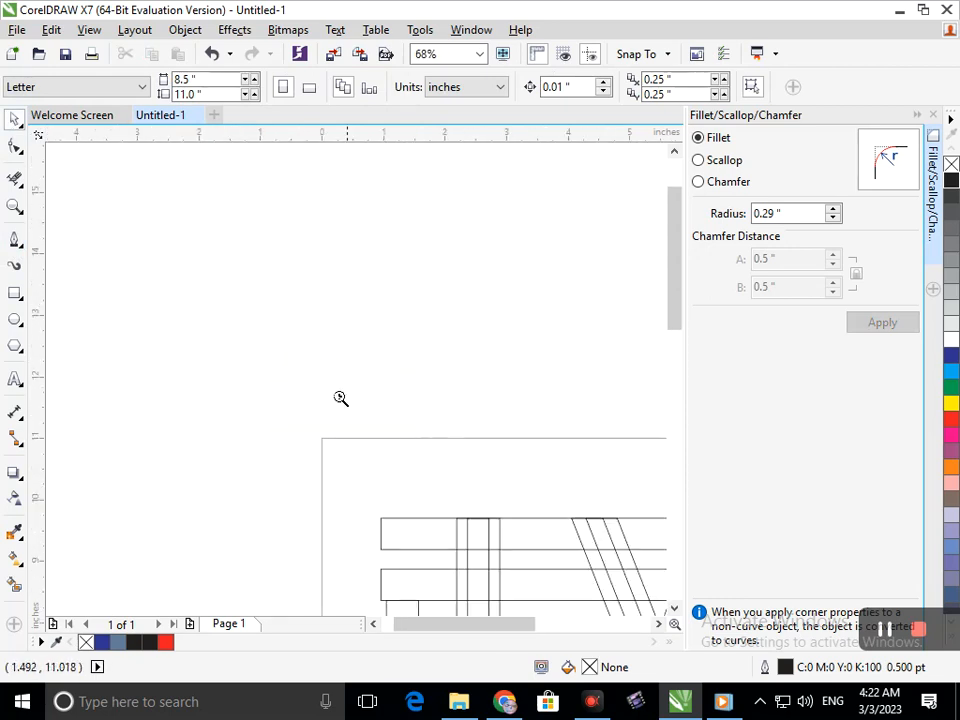
mouse_move(296, 377)
left_mouse_down()
mouse_move(380, 450)
mouse_move(614, 558)
left_mouse_up()
key("z")
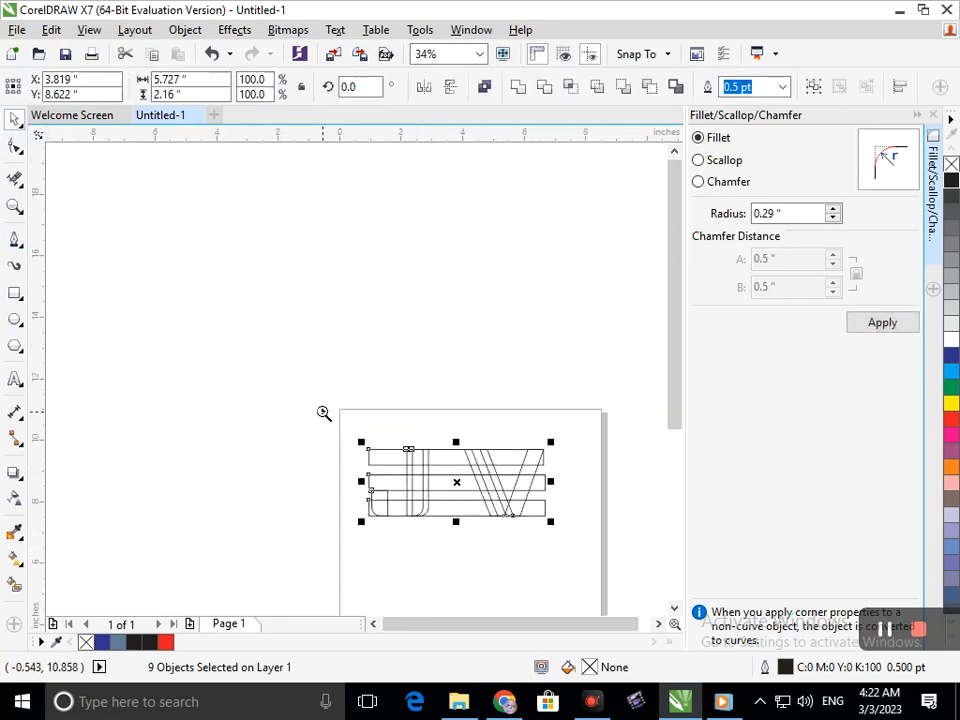
left_click_drag(321, 411, 624, 559)
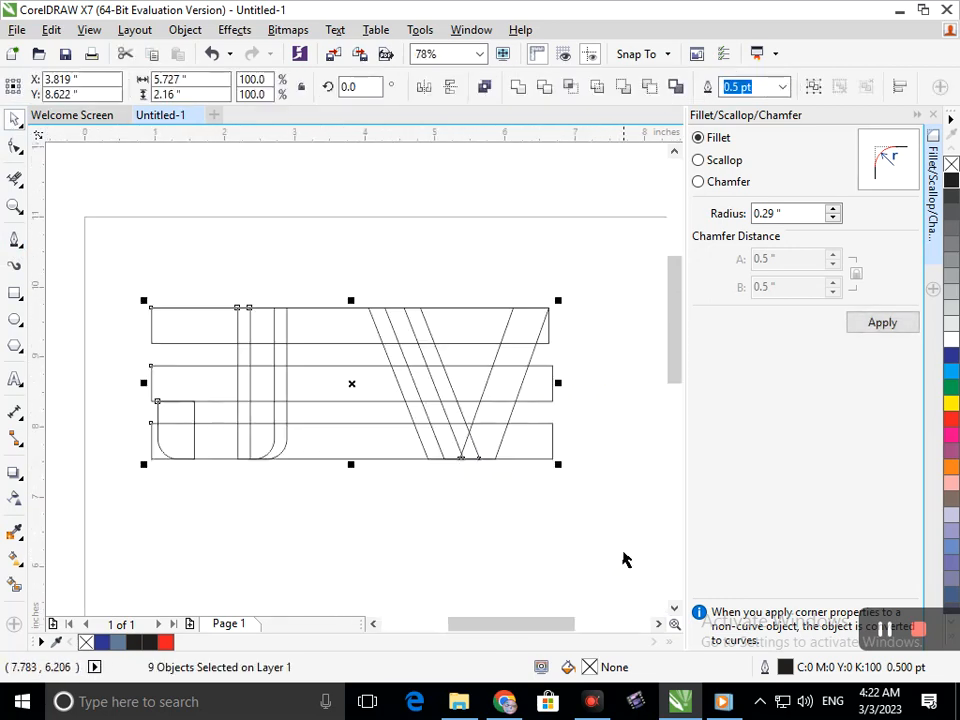
left_click(933, 115)
key("F4")
left_click(596, 584)
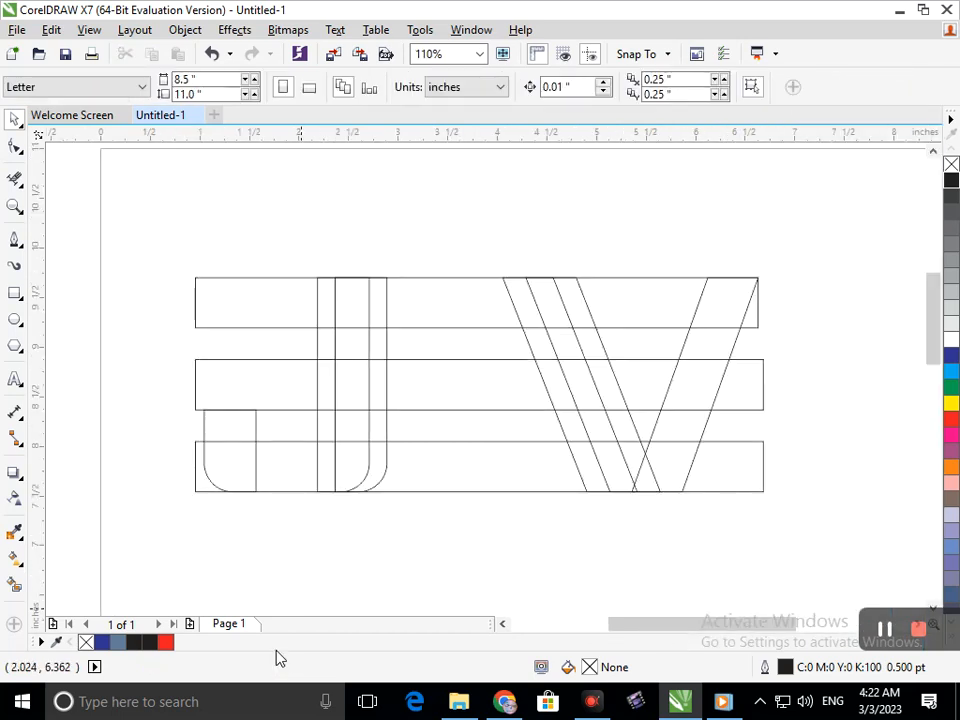
Step: Stretch the left ends of all three horizontal bars outward by about 0.7 inch, making the bottom bar about 6.44 inches wide
left_click(197, 494)
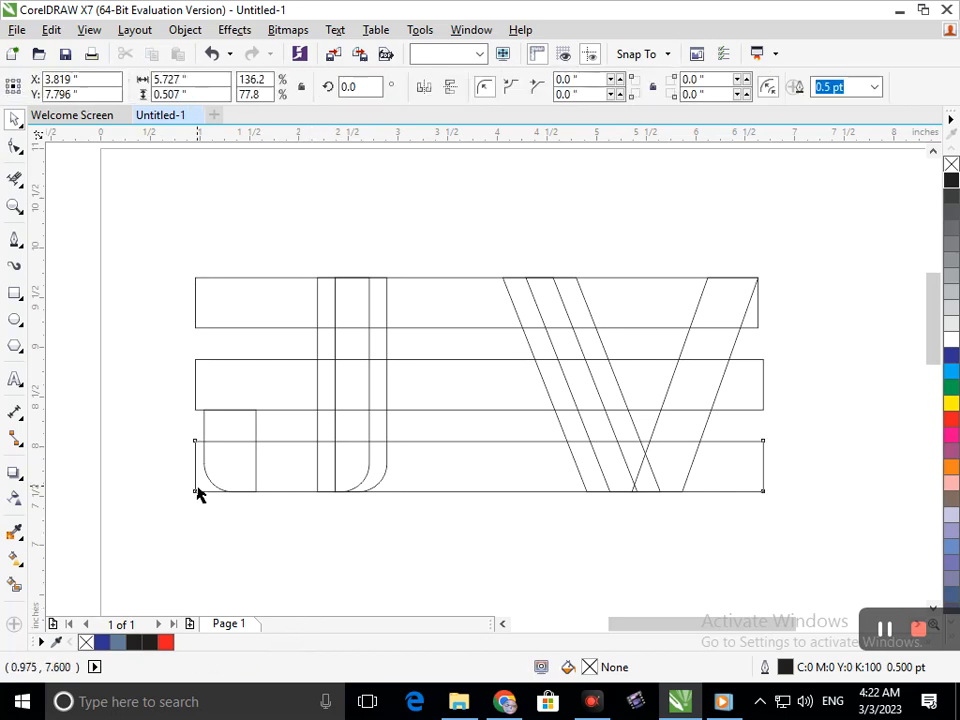
left_click_drag(187, 465, 118, 466)
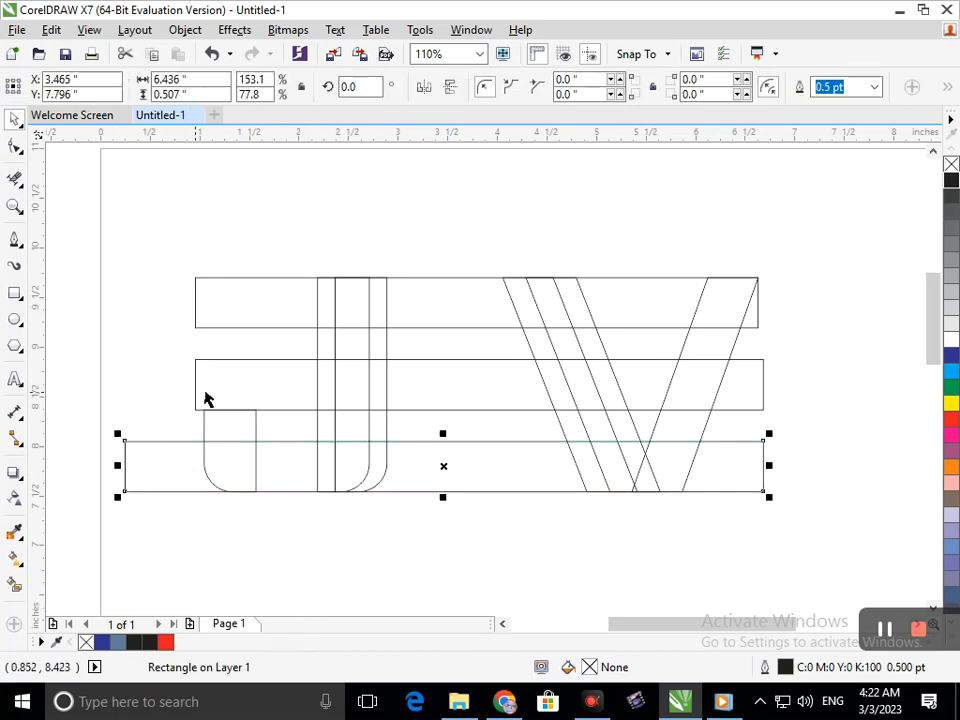
left_click(196, 396)
left_click_drag(184, 384, 119, 390)
left_click(196, 310)
left_click_drag(184, 304, 122, 315)
Step: Move the three J pieces together horizontally until their common centre is at about X 1.685 inches
left_click_drag(197, 573, 407, 238)
key("Left")
key("Left")
key("Left")
key("Left")
key("Left")
key("Left")
key("Left")
key("Left")
key("Left")
key("Left")
key("Left")
key("Left")
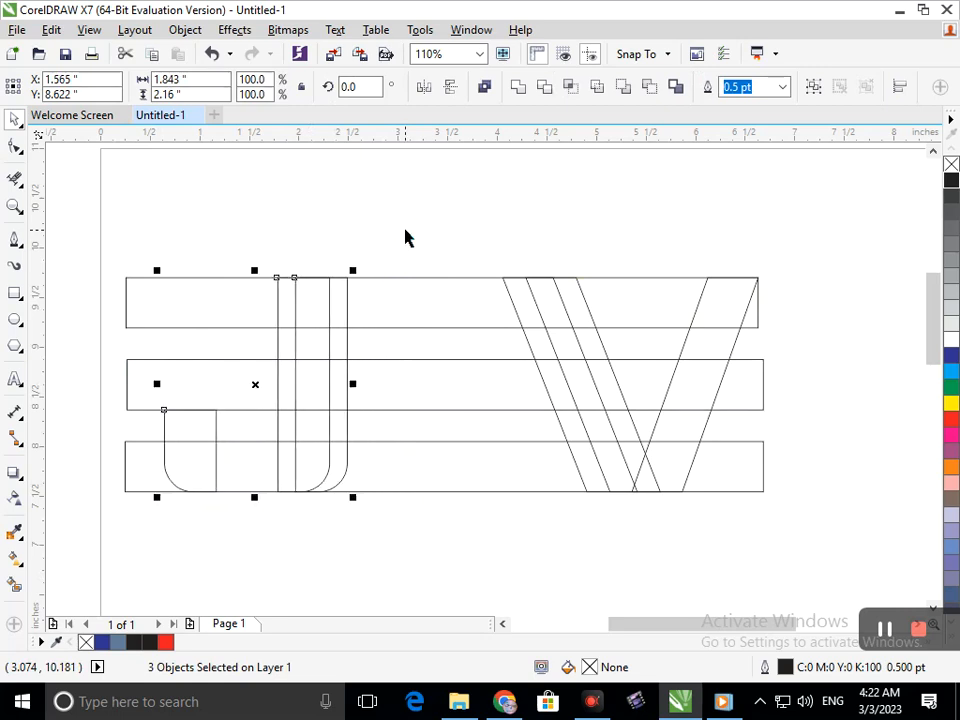
key("Right")
key("Right")
key("Right")
key("Right")
key("Right")
key("Right")
key("Right")
key("Right")
key("Right")
key("Right")
key("Right")
key("Right")
key("Right")
key("Right")
key("Right")
key("Right")
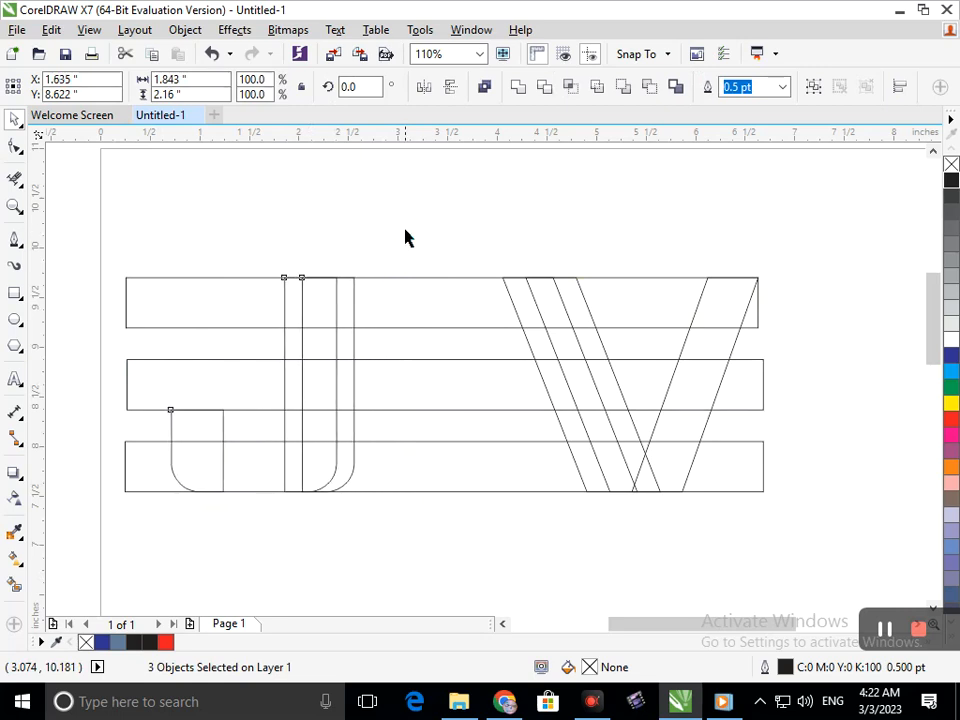
key("Left")
key("Left")
key("Left")
key("Left")
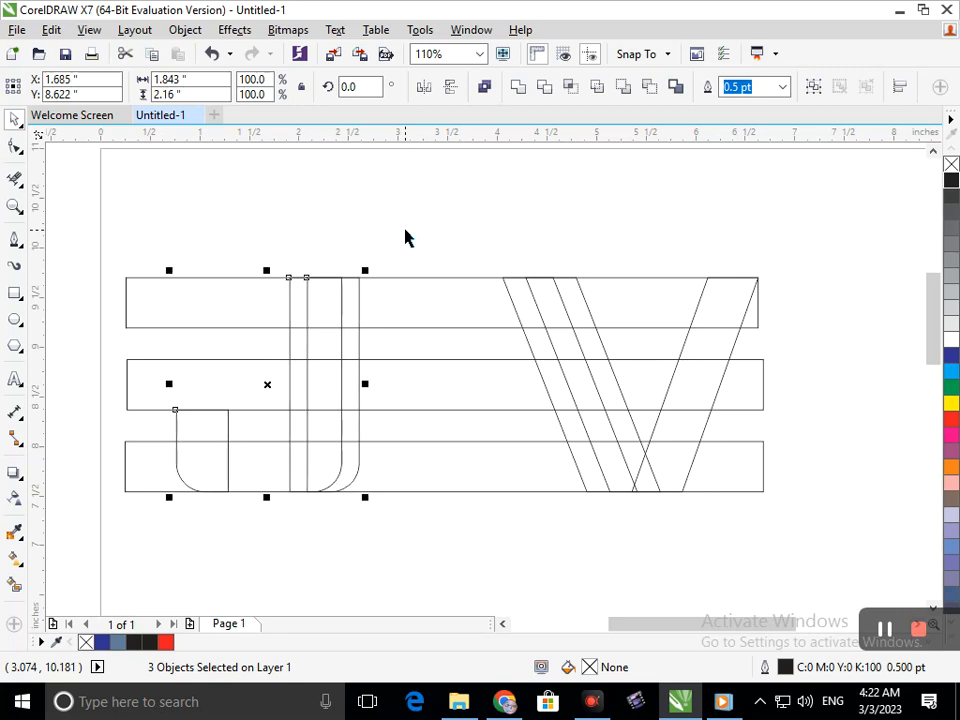
left_click(391, 595)
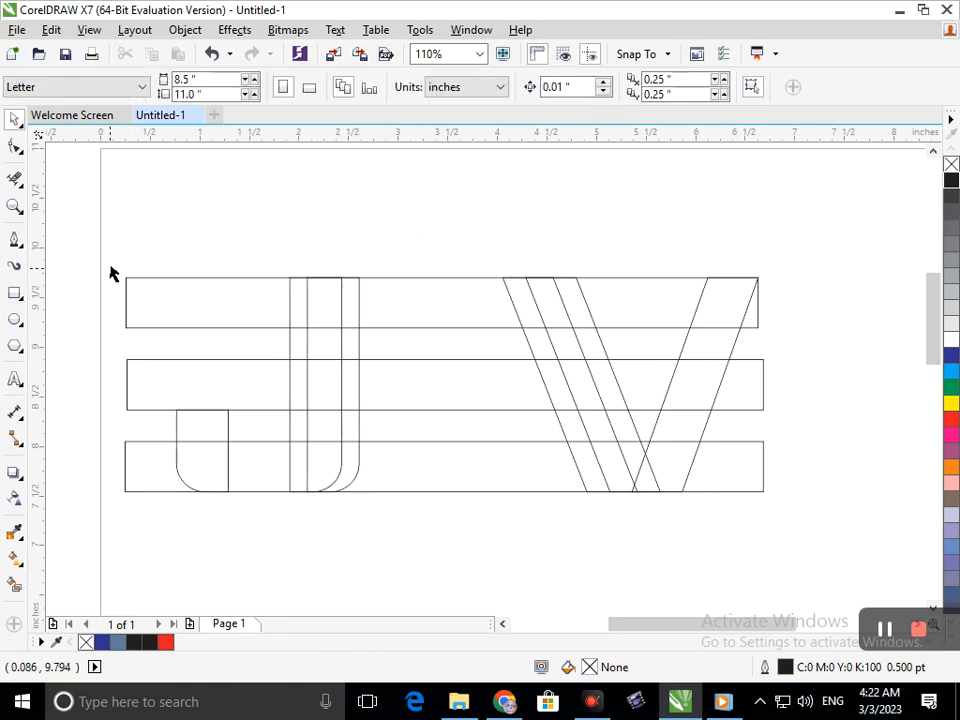
Step: Delete the overlapping line segments inside the J's hook and upright with the Virtual Segment Delete tool
left_click(15, 180)
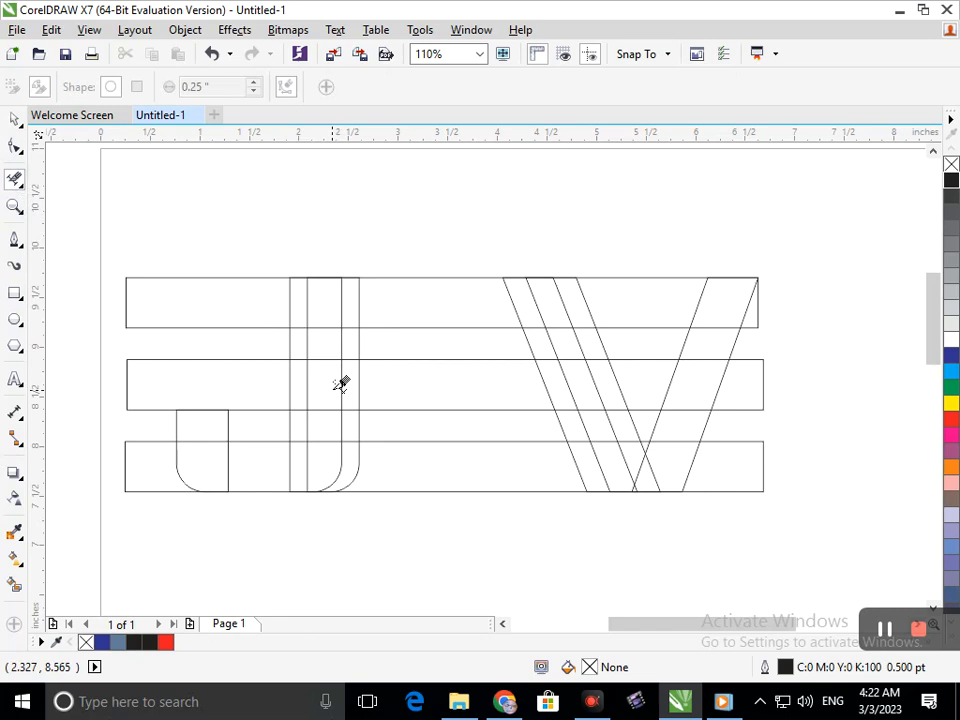
left_click(215, 471)
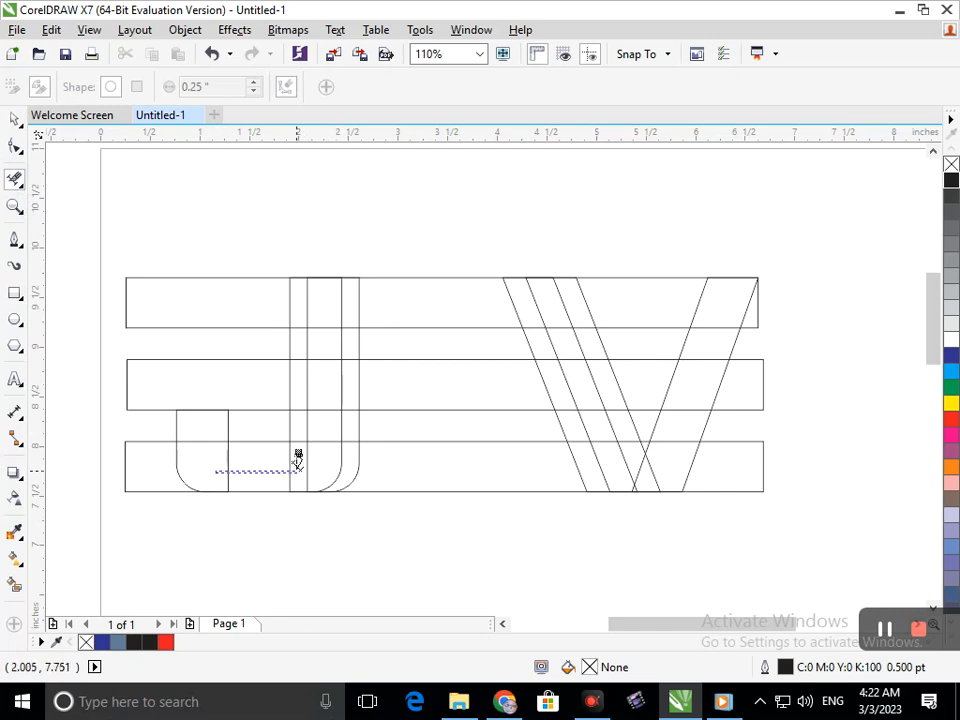
left_click(326, 457)
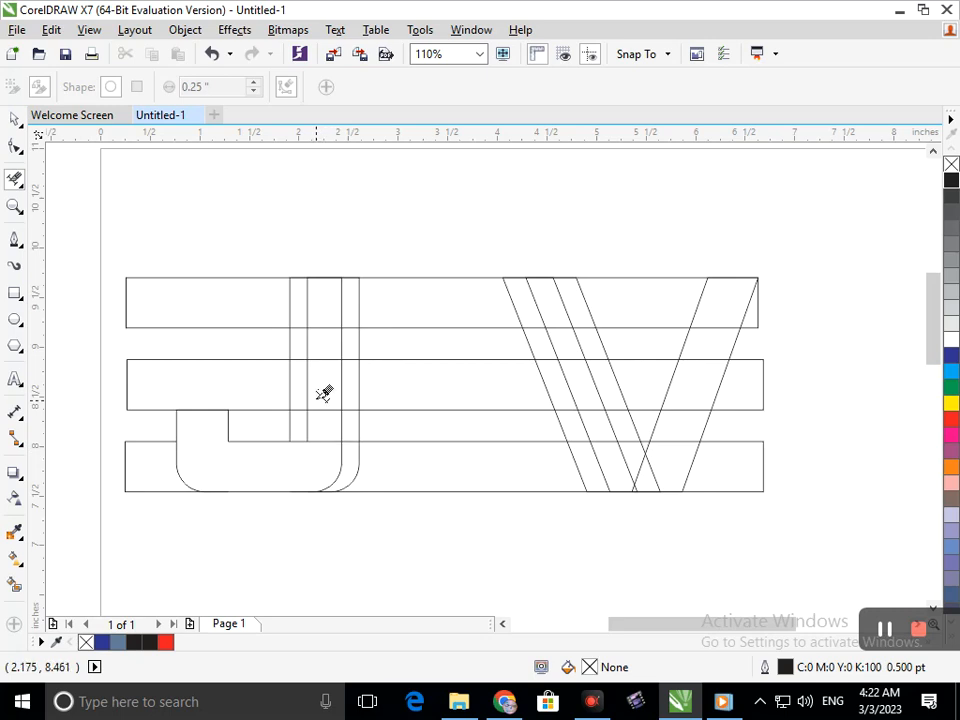
left_click_drag(299, 403, 320, 455)
left_click_drag(304, 316, 323, 362)
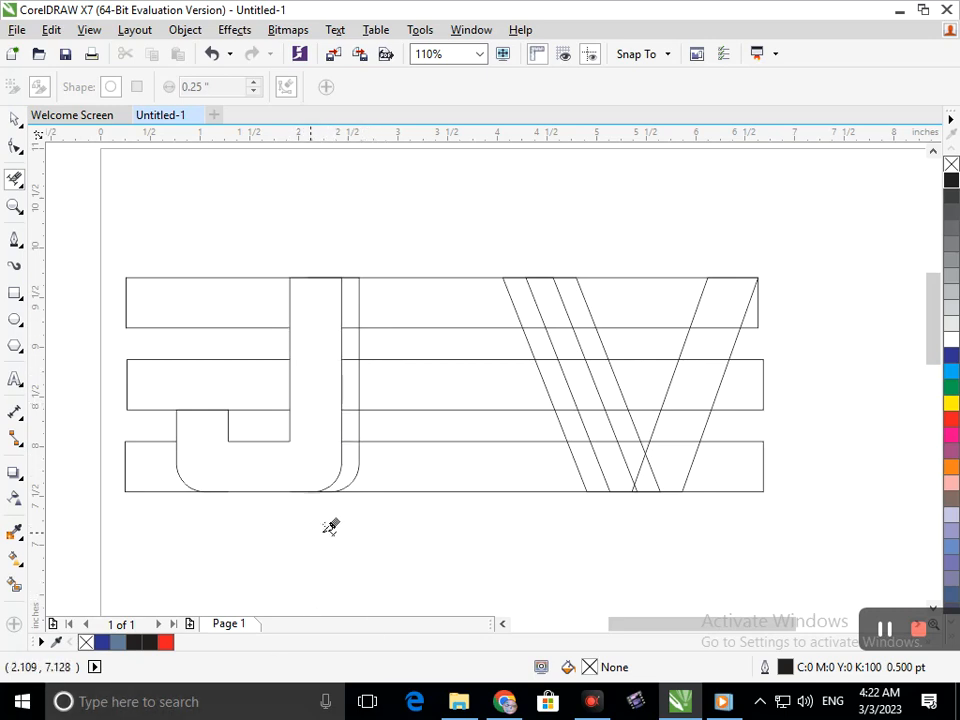
Step: Delete the bottom bar's segments in the gaps beside the J and the V's left arm, plus the offset lines just above it
left_click(360, 464)
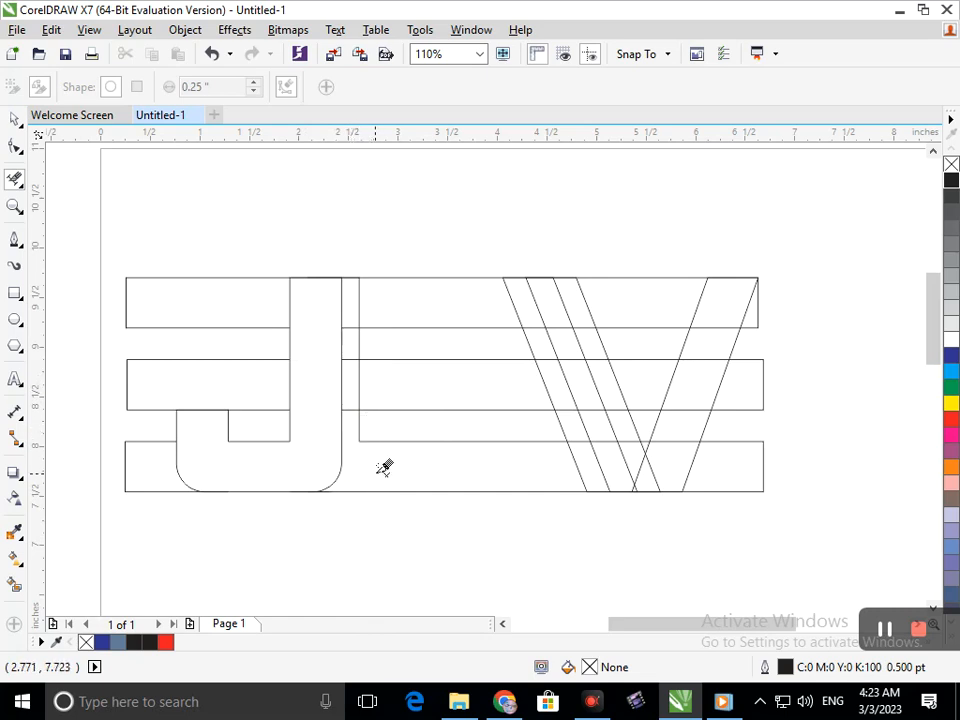
key("ctrl+z")
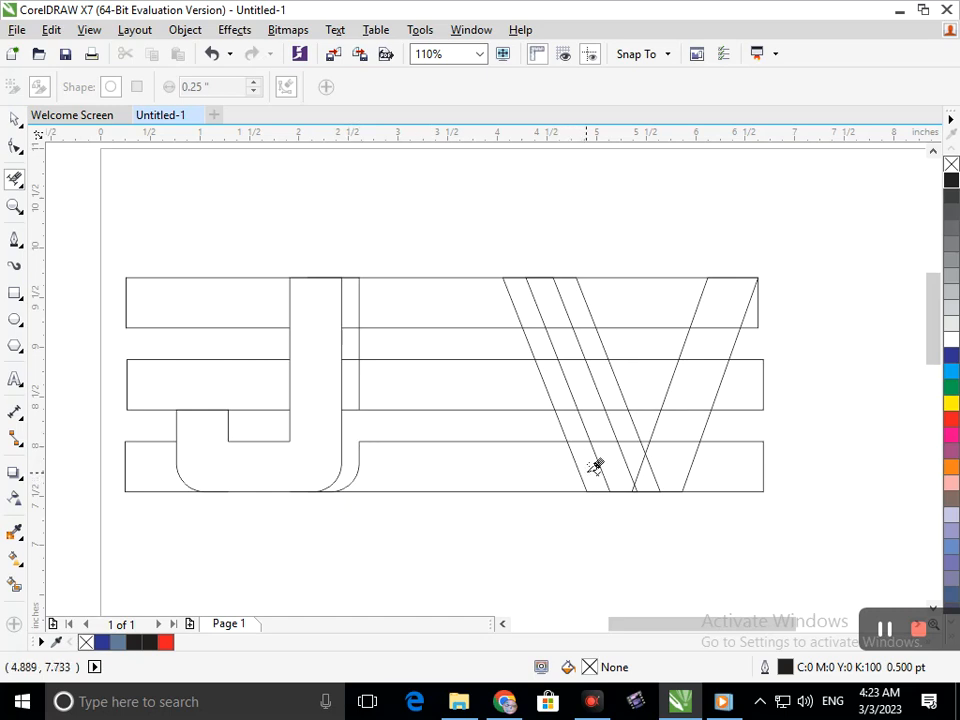
key("F2")
left_click_drag(518, 408, 674, 506)
left_click(404, 300)
key("F2")
left_click_drag(376, 406, 467, 467)
key("F3")
key("F2")
left_click_drag(622, 522, 528, 436)
left_click_drag(592, 420, 611, 473)
key("F3")
left_click(557, 420)
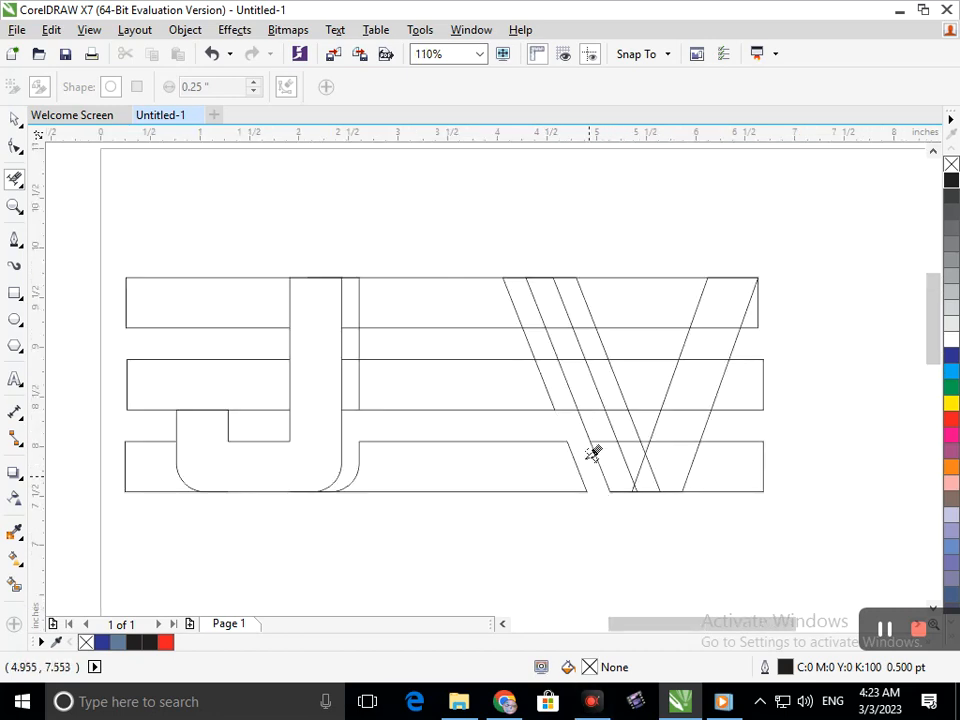
Step: Delete the middle bar's top and bottom edge segments within the narrow gap beside the V's left arm
left_click(549, 380)
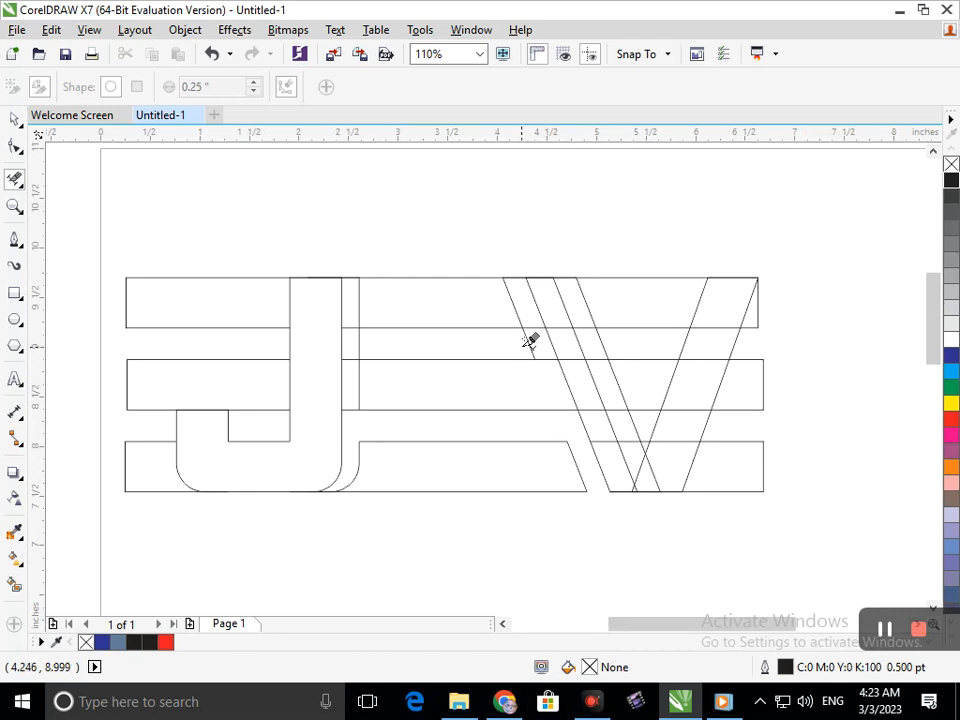
key("ctrl+z")
left_click_drag(483, 323, 609, 435)
left_click(594, 503)
left_click(525, 240)
key("F3")
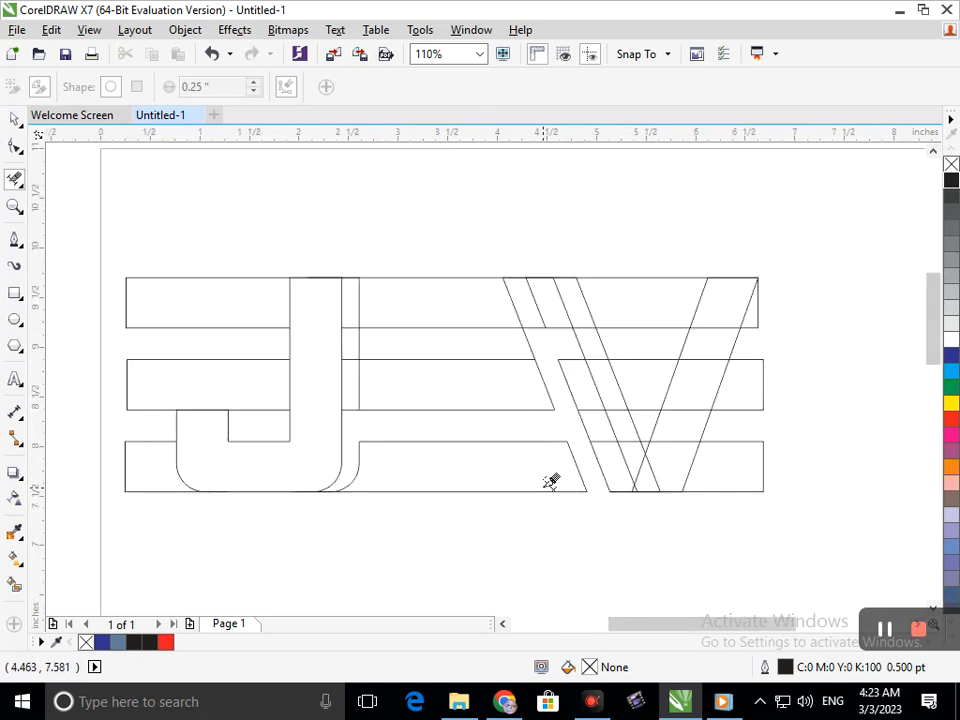
left_click_drag(495, 328, 594, 403)
left_click(491, 323)
key("F3")
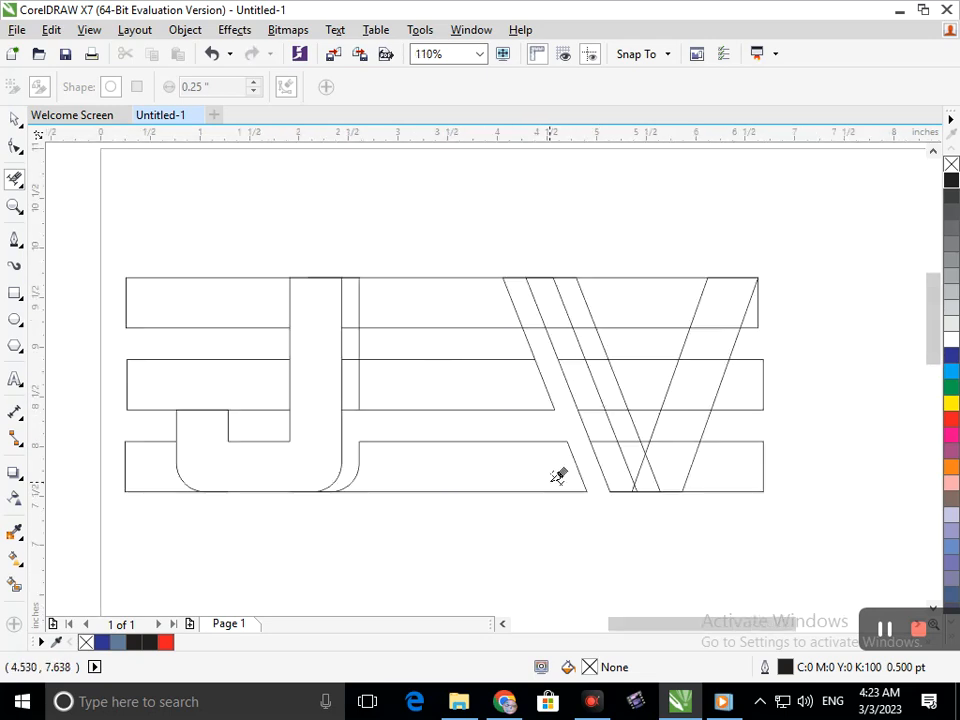
Step: Delete the offset slanted lines crossing the top bar and the gap below it, keeping the V's inner edge
left_click(546, 358)
left_click_drag(500, 303, 624, 306)
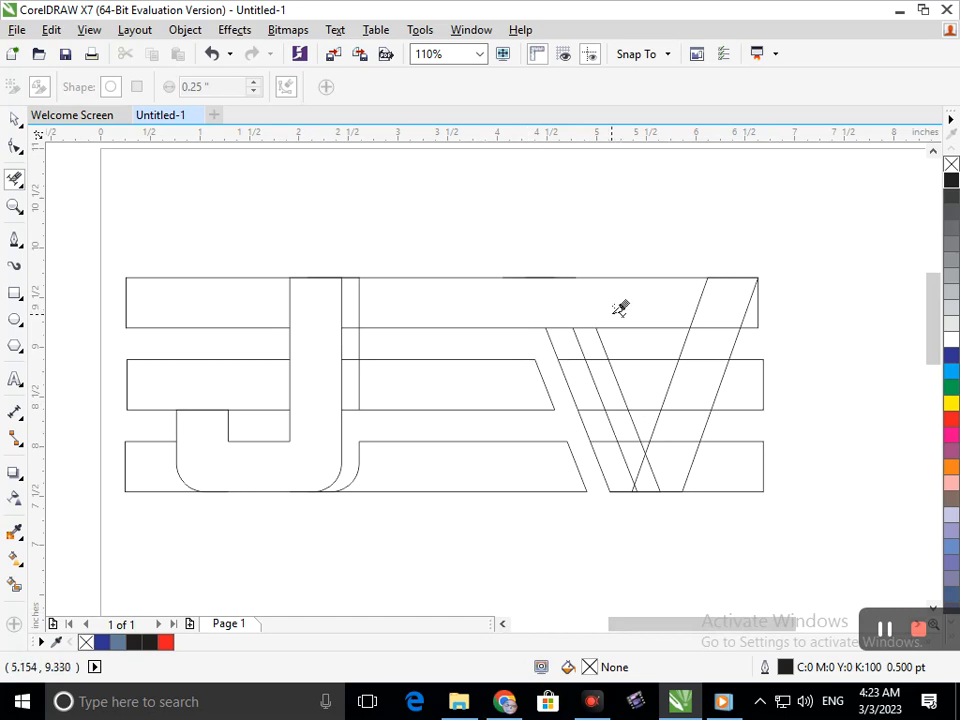
key("ctrl+z")
left_click_drag(500, 311, 569, 300)
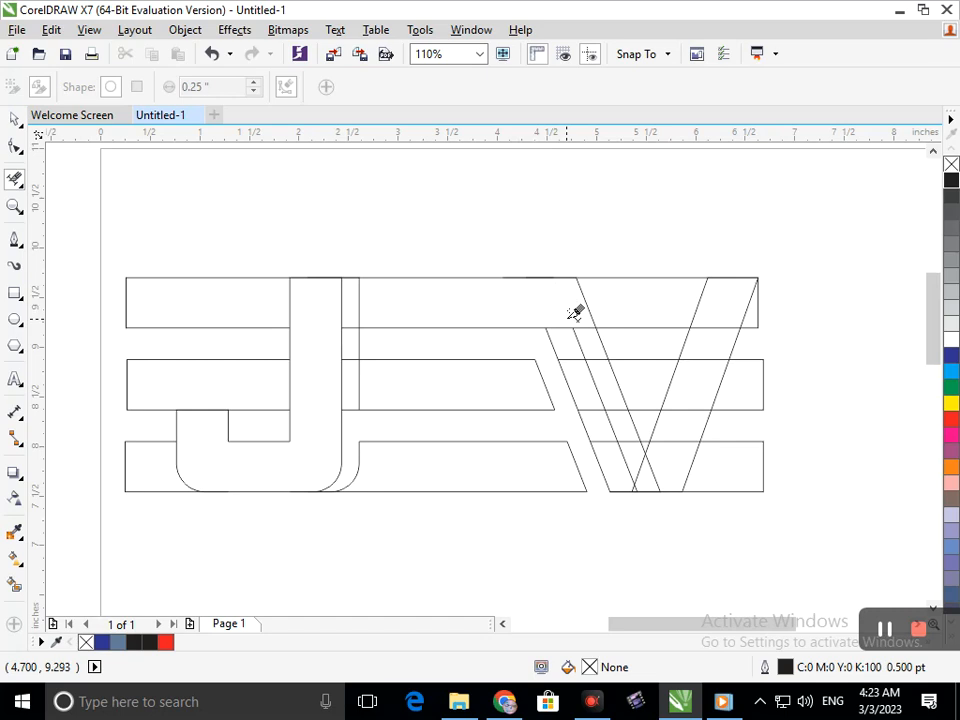
Step: Delete the bar edges and leftover slanted line inside the V's left arm, from the top bar down to the bottom bar
scroll(525, 306, "up", 3)
left_click_drag(303, 174, 403, 350)
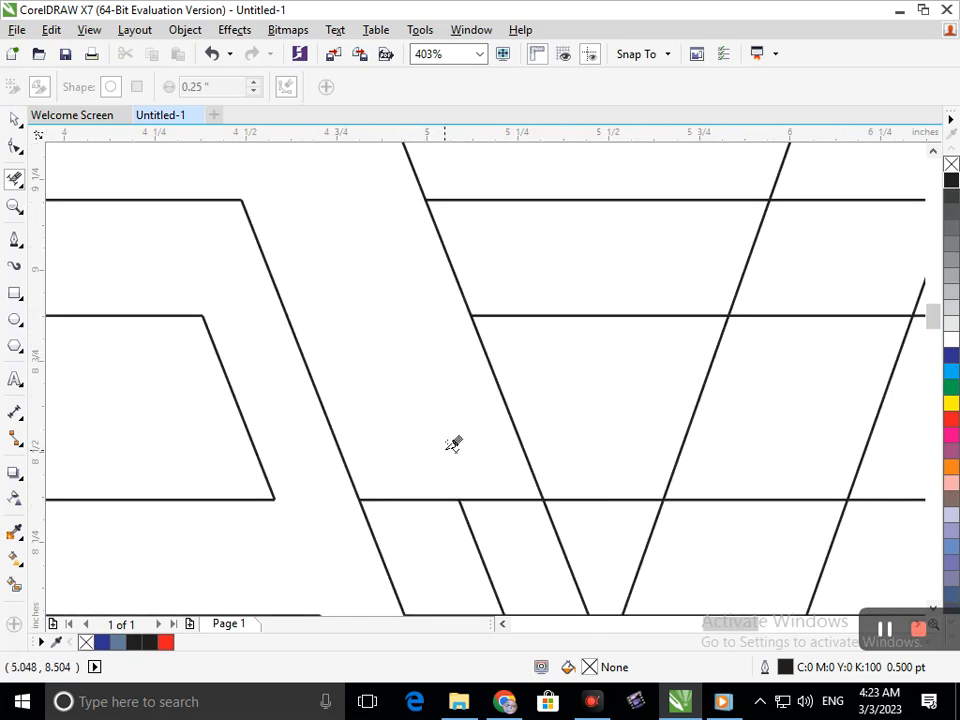
left_click_drag(452, 444, 505, 563)
scroll(507, 561, "down", 3)
Step: Delete the overlapping segments inside the V's lower point and right arm, leaving a clean V outline
left_click_drag(632, 470, 709, 452)
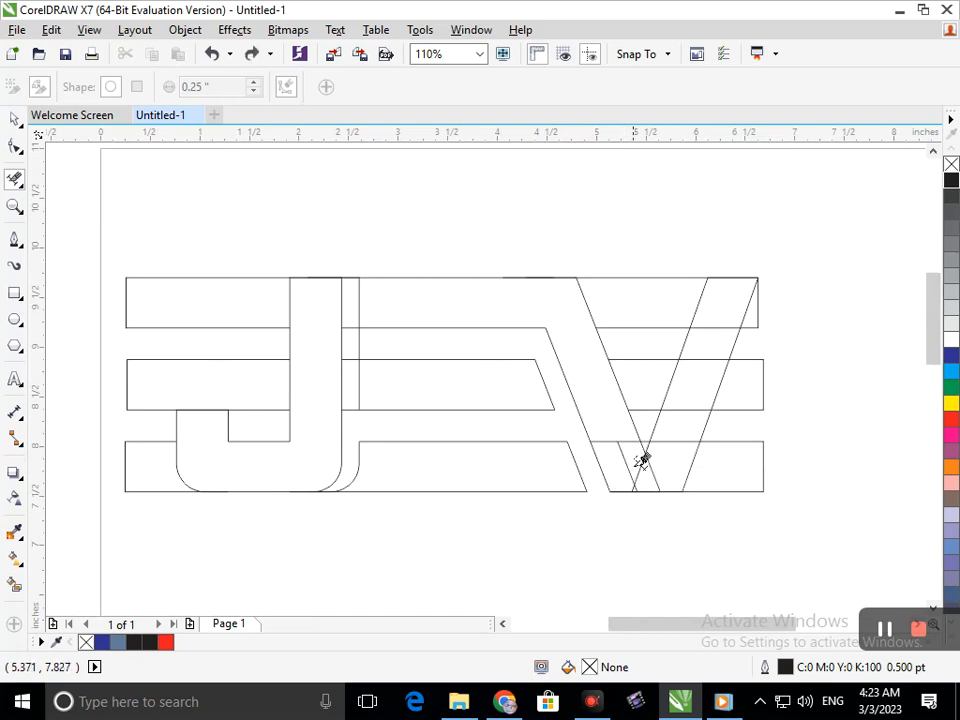
key("ctrl+z")
left_click_drag(609, 447, 624, 434)
key("F2")
left_click_drag(562, 434, 705, 527)
left_click(500, 417)
key("F3")
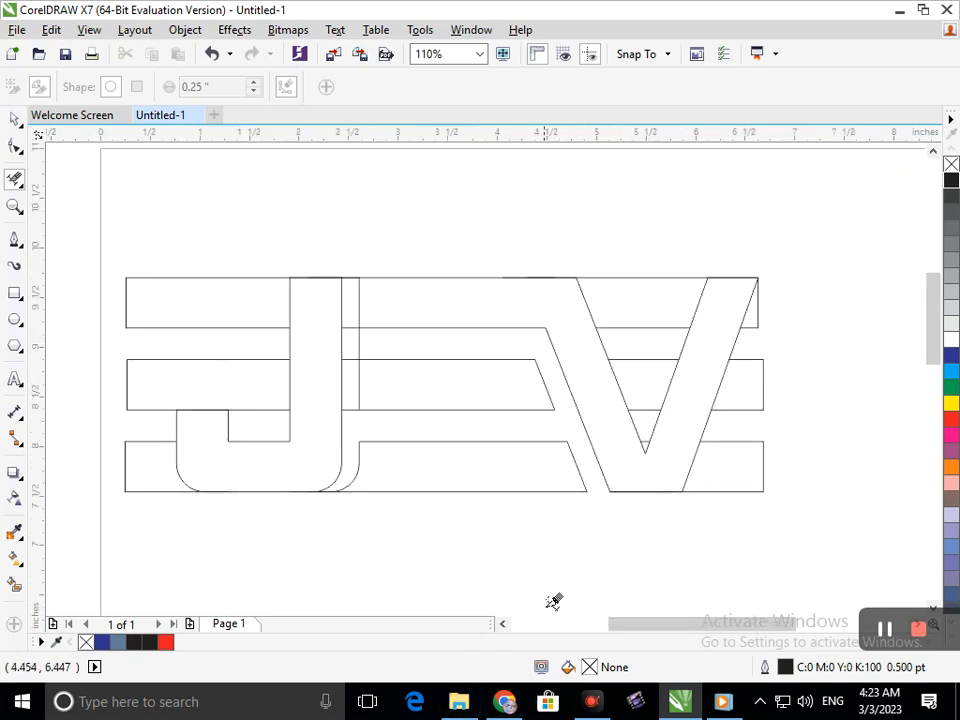
Step: Delete the segments separating the J from the top bar, the bottom edge between the two curves, and the offset upright's remaining lines
left_click_drag(326, 301, 404, 296)
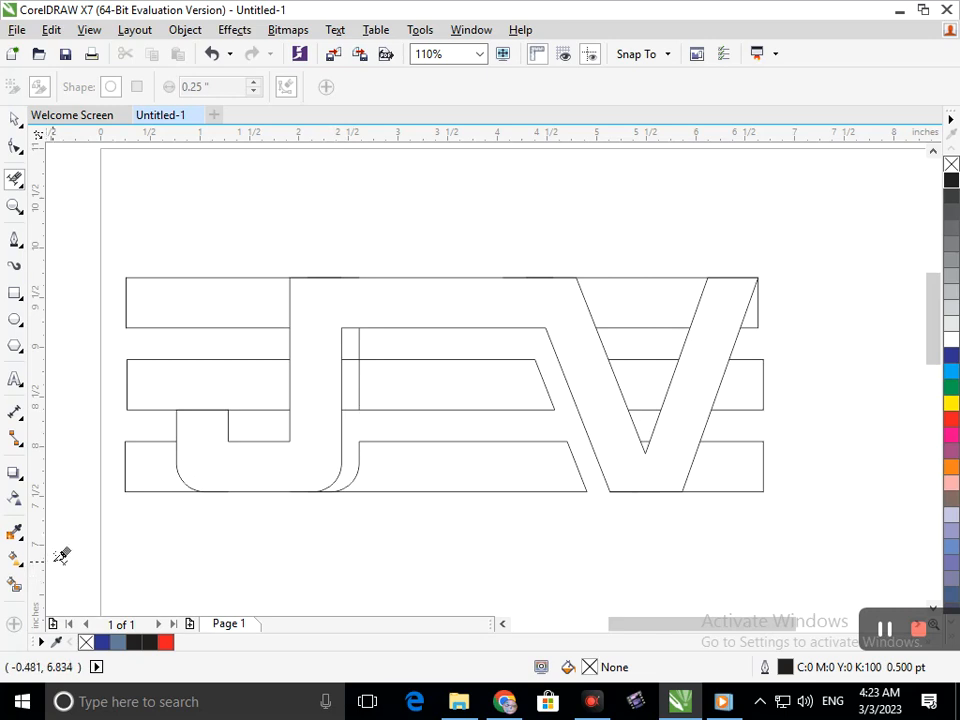
scroll(320, 505, "up", 5)
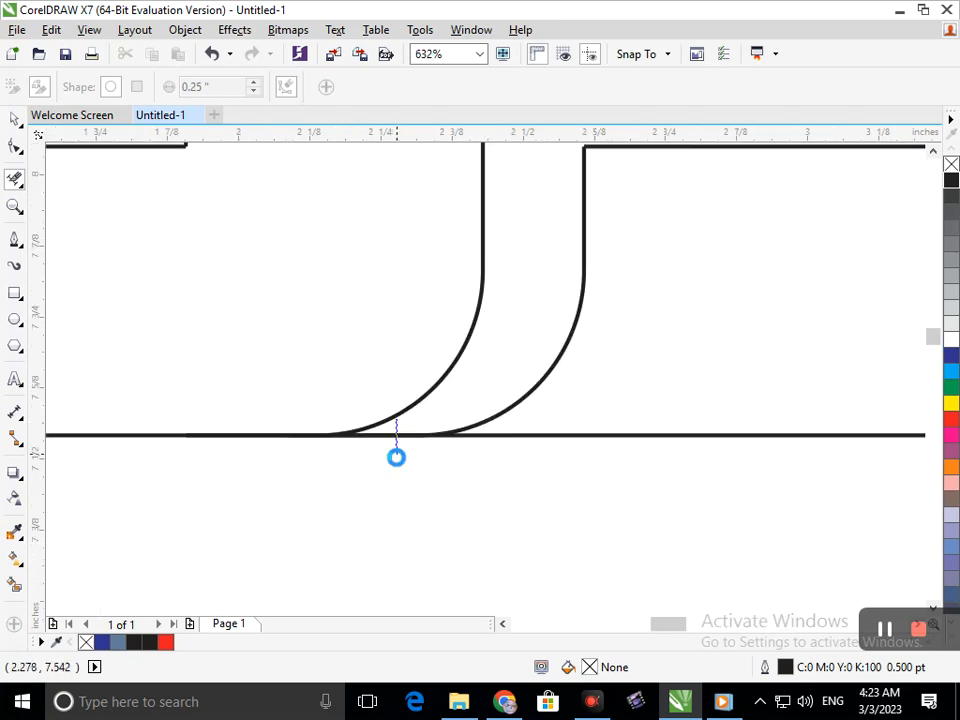
scroll(435, 472, "down", 5)
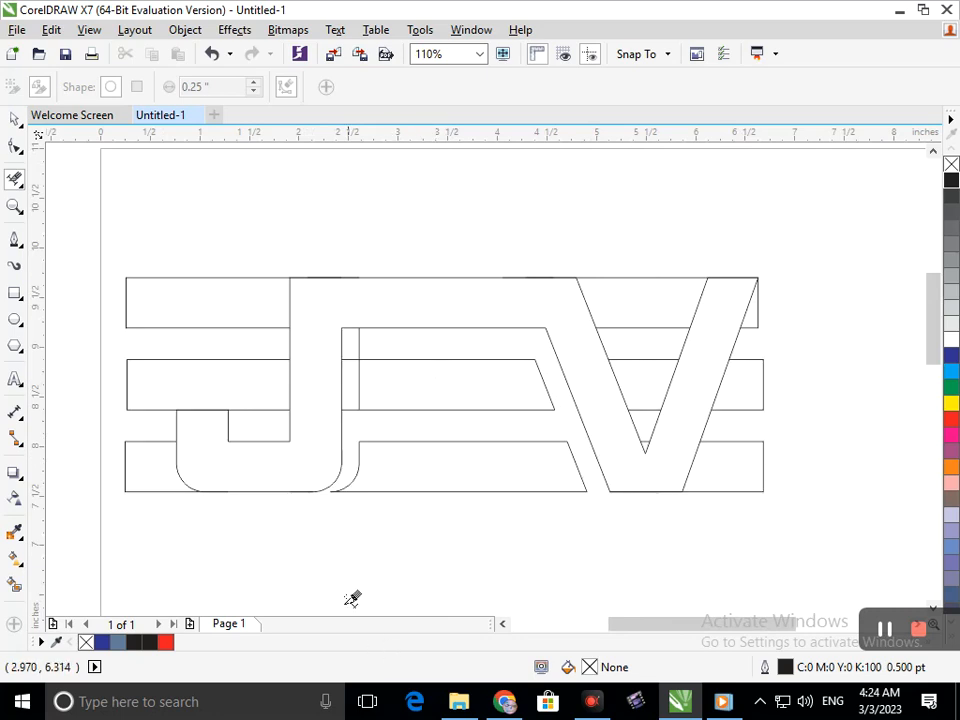
left_click(358, 376)
left_click(359, 342)
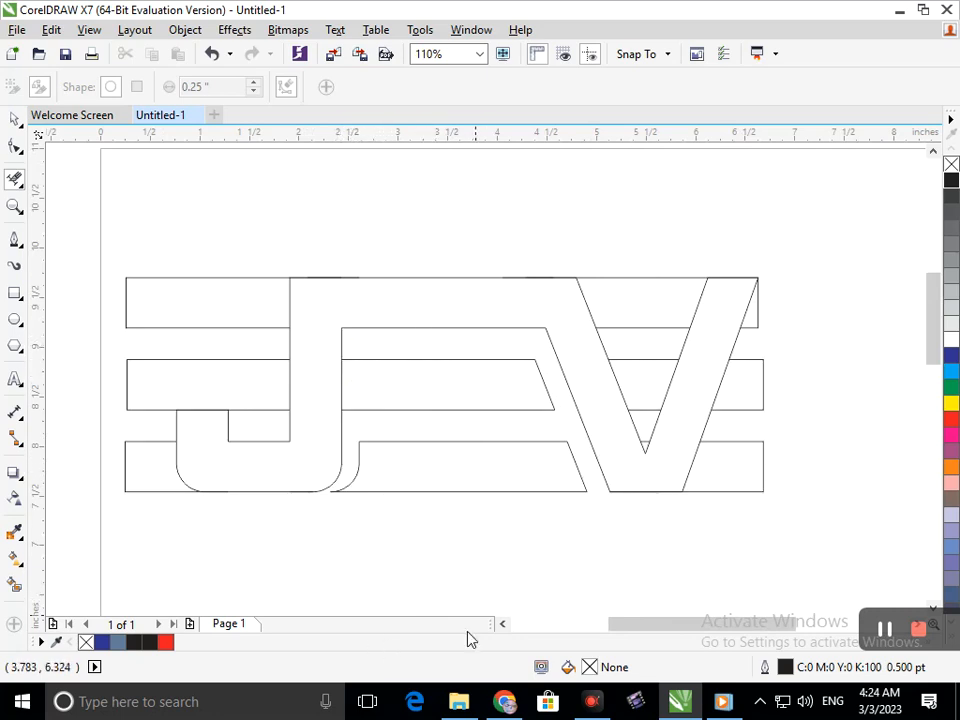
Step: Smart-fill the JV outline and the middle bar in slate blue, and the lower bar between the letters in black
left_click(14, 584)
left_click(211, 464)
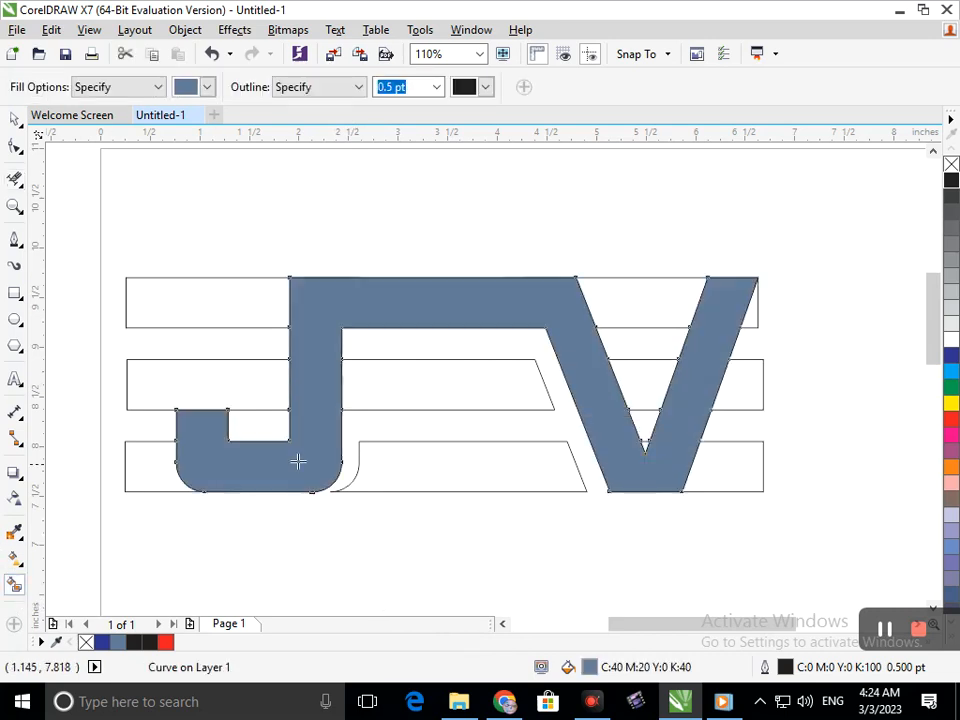
left_click(389, 384)
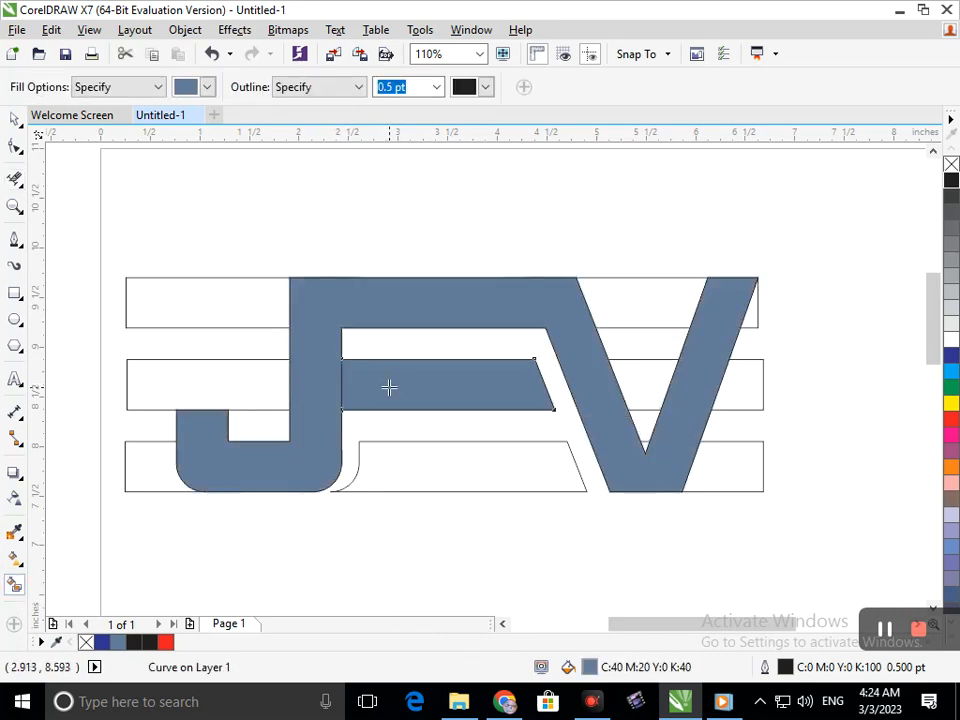
left_click(398, 471)
left_click(951, 181)
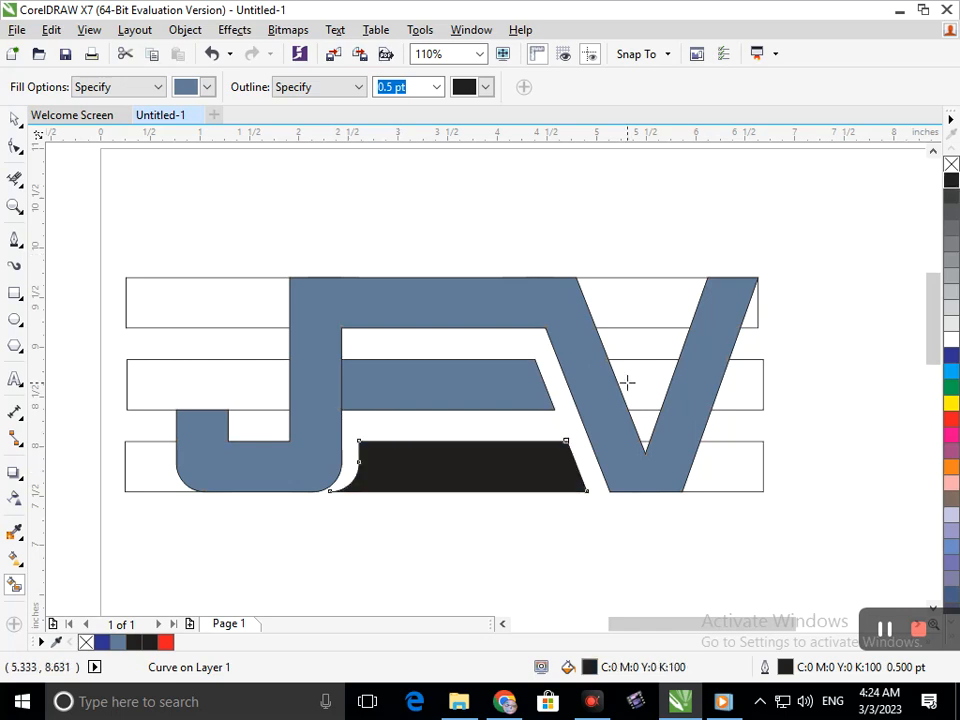
Step: Fill the JV shape and the middle bar with dark blue (C100 M100 Y0 K0)
left_click(626, 439)
left_click(951, 340)
left_click(951, 355)
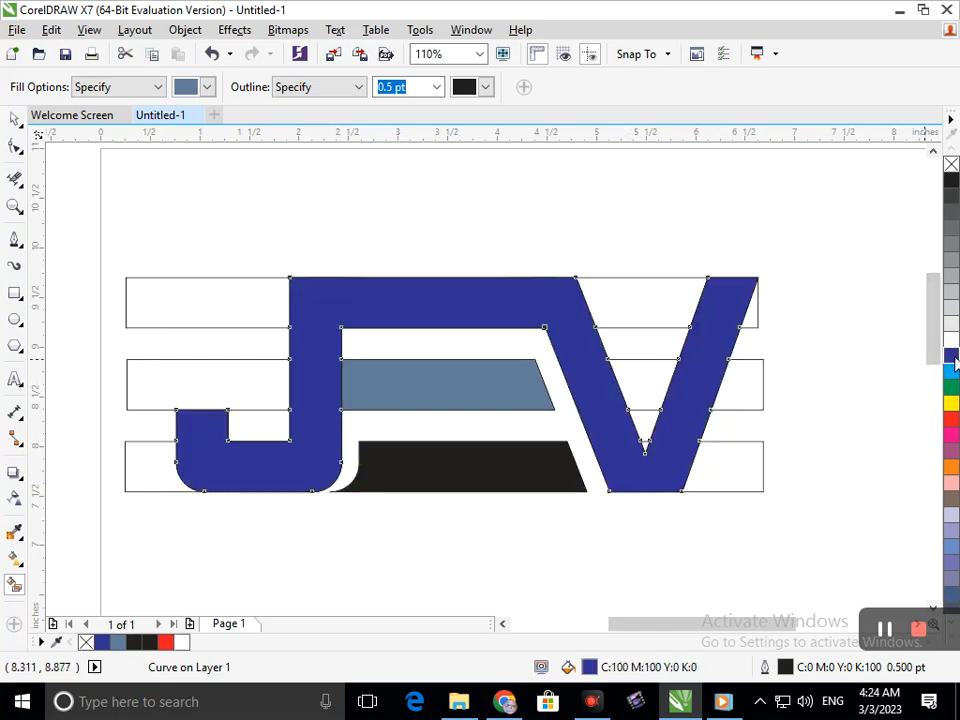
left_click(544, 402)
left_click(951, 358)
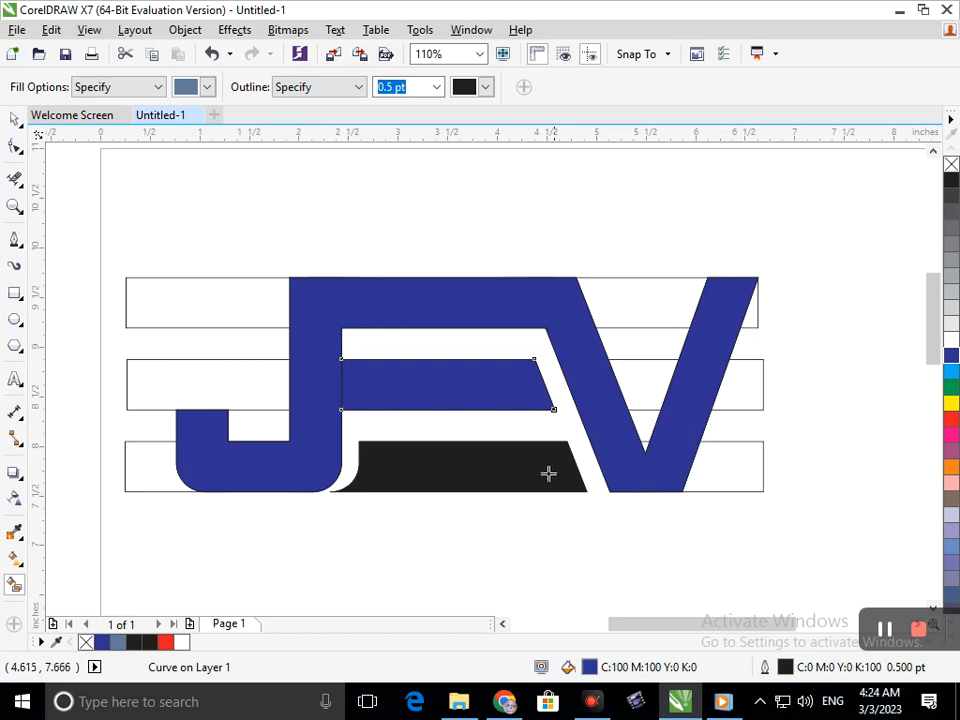
Step: Smart-fill the lower bar between the letters again and colour it red (C0 M100 Y100 K0)
left_click(549, 471)
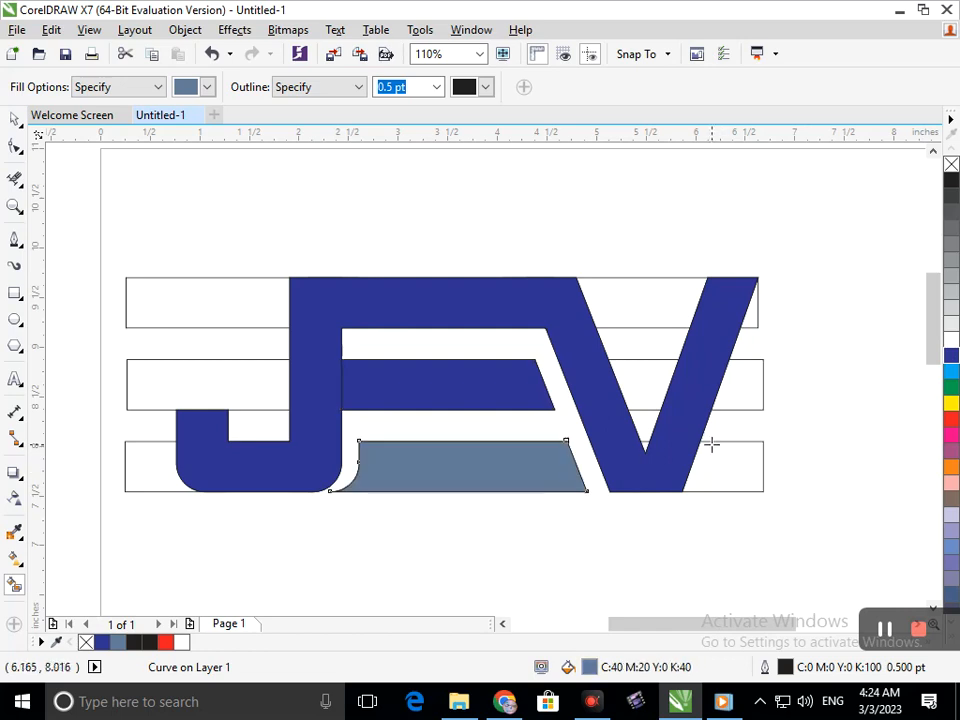
left_click(950, 420)
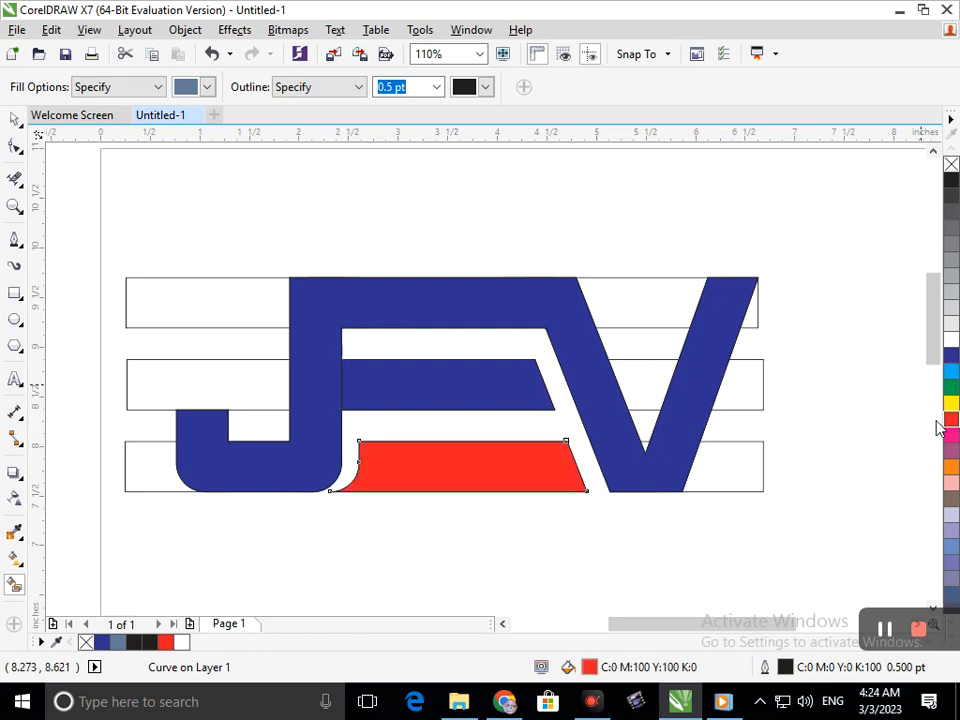
left_click(15, 119)
left_click(213, 160)
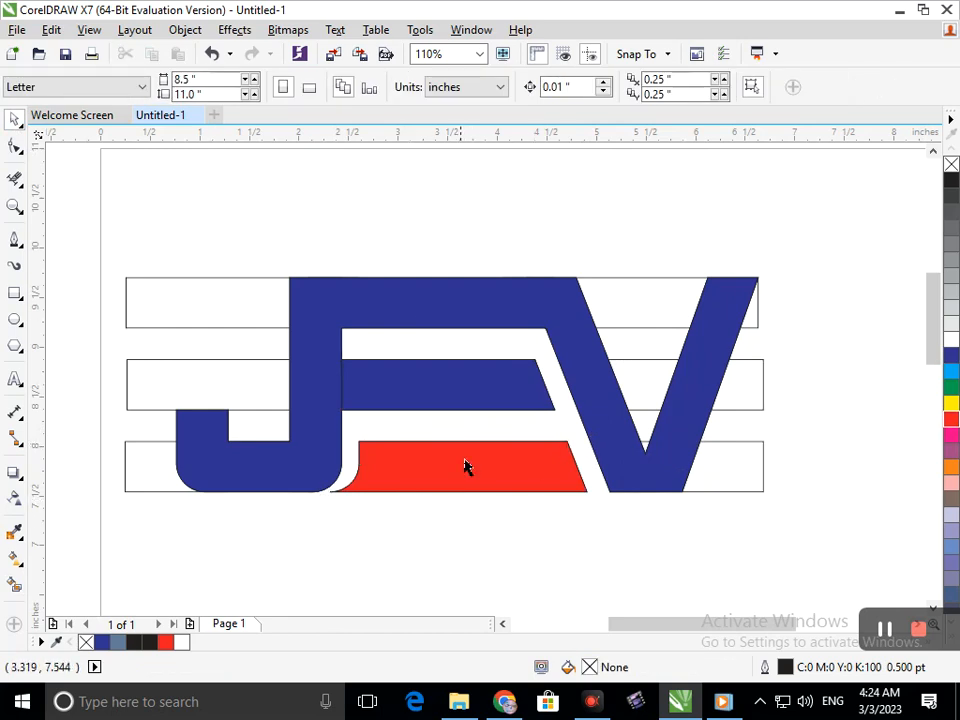
Step: Try a black fill on the JV shape and undo it
left_click(671, 420)
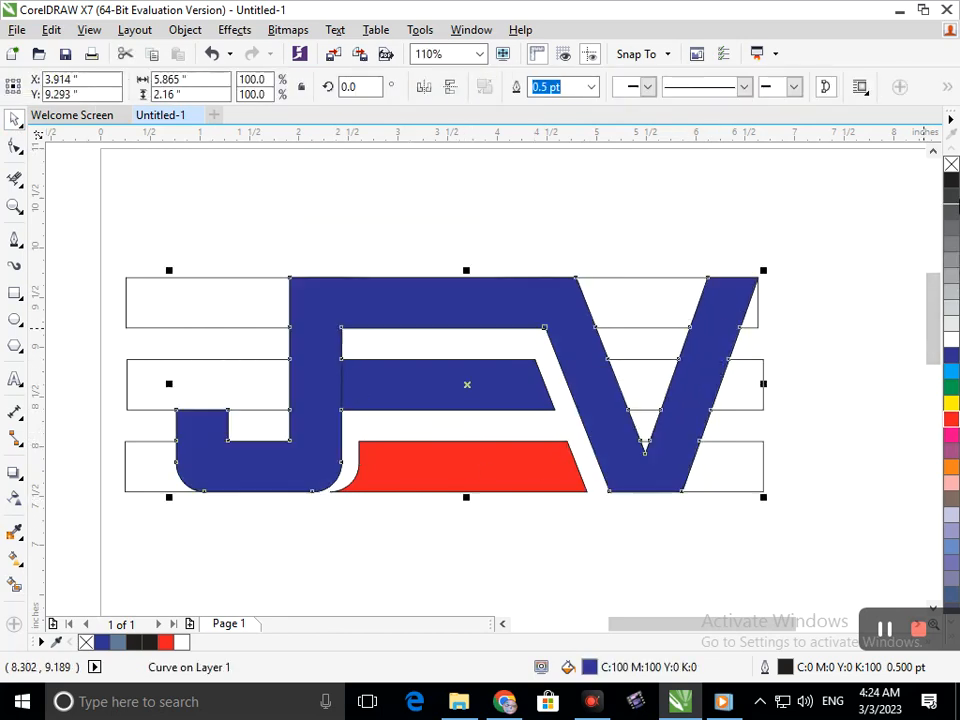
left_click(953, 180)
left_click(673, 556)
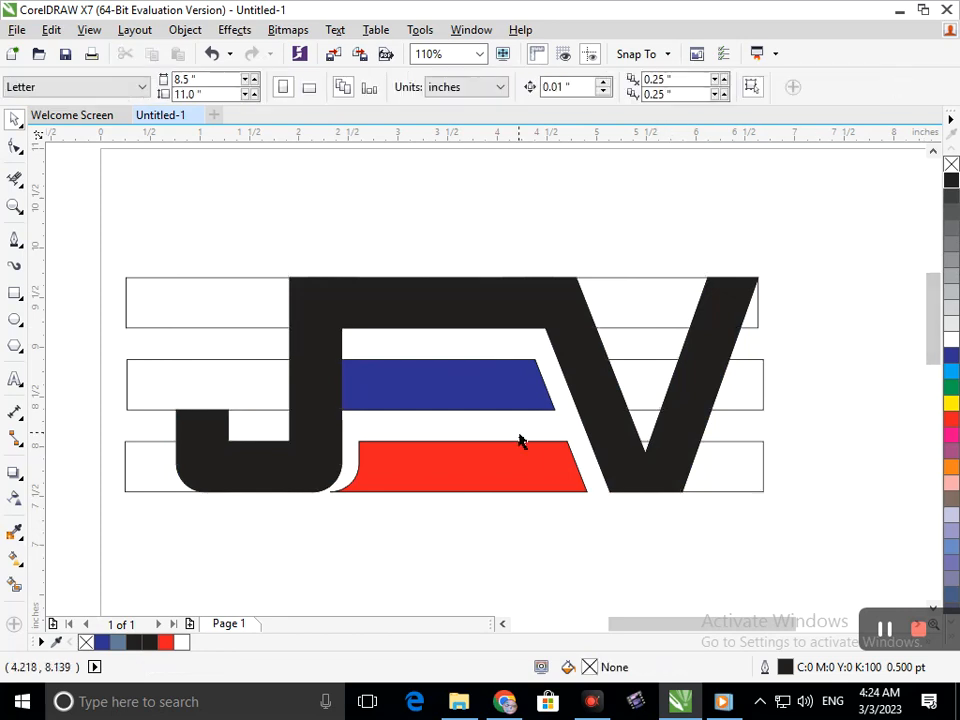
key("ctrl+z")
left_click(519, 566)
Step: Delete the leftover outlines of the bottom, middle and top bars that stick out beyond the letters
left_click_drag(763, 469, 833, 448)
key("Delete")
left_click(762, 385)
key("Delete")
left_click_drag(758, 320, 833, 321)
key("Delete")
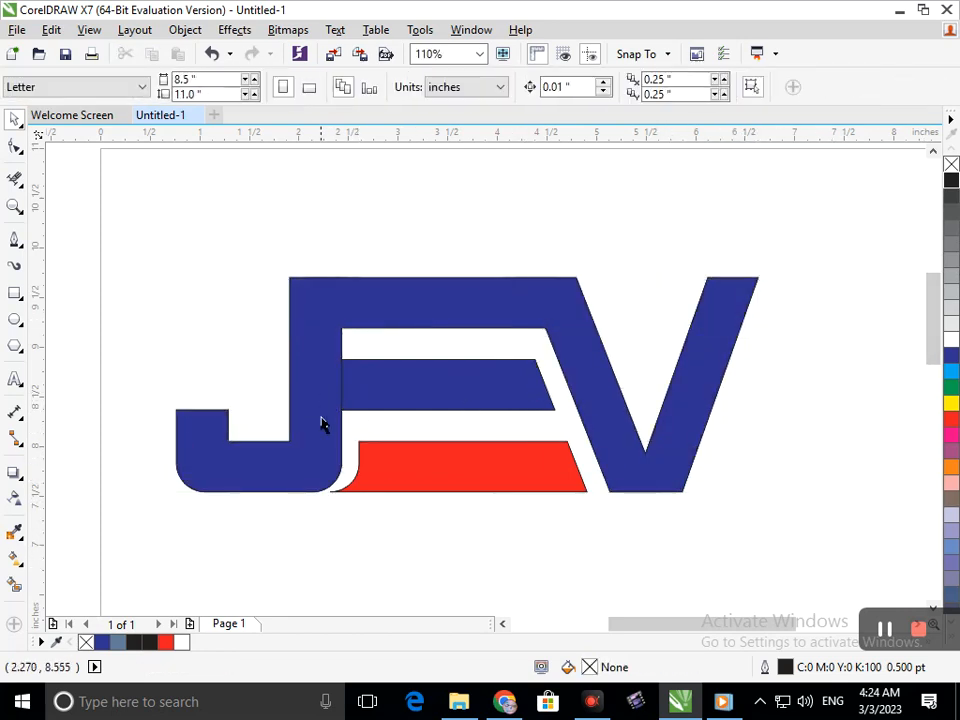
Step: Group all the pieces of the logo and centre the group on the page
scroll(350, 436, "down", 2)
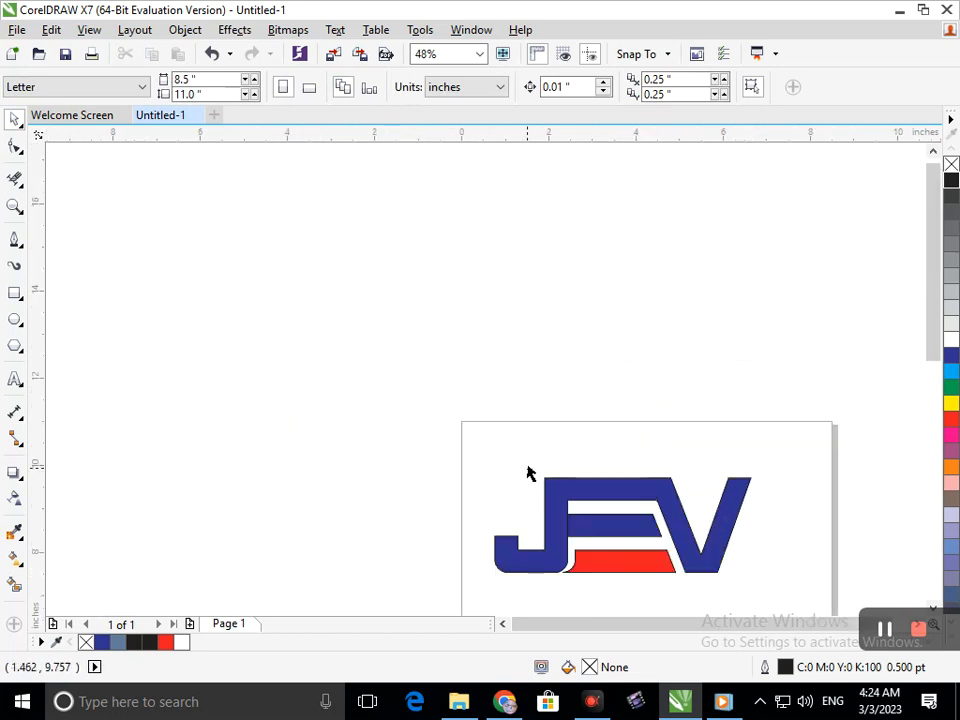
scroll(560, 500, "down", 1)
scroll(501, 451, "down", 1)
left_click_drag(463, 384, 594, 472)
key("ctrl+g")
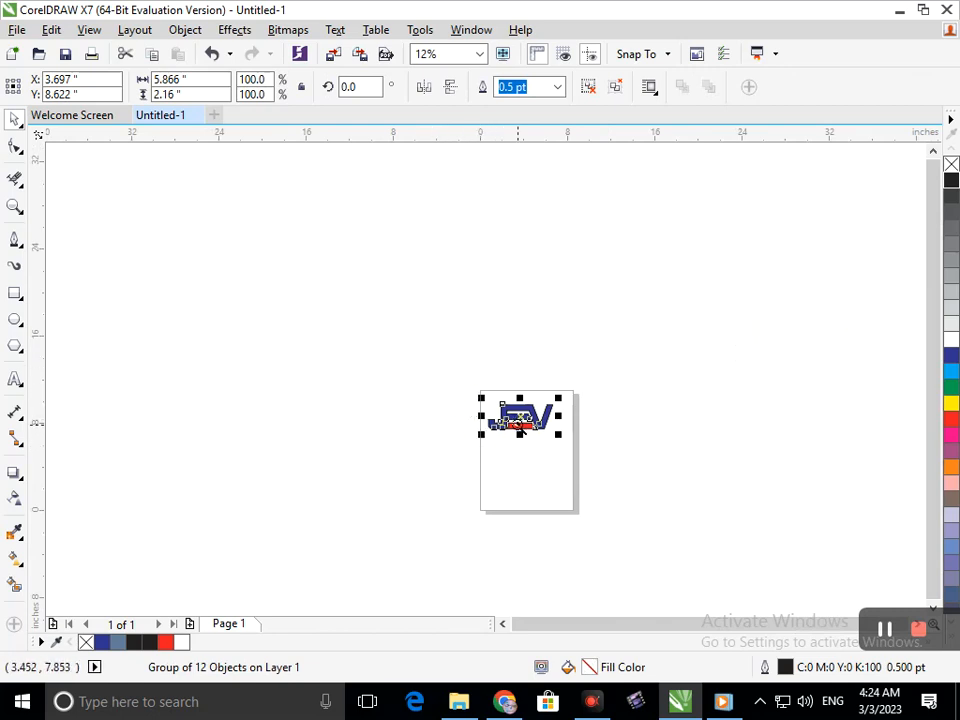
key("p")
left_click(20, 125)
left_click(484, 402)
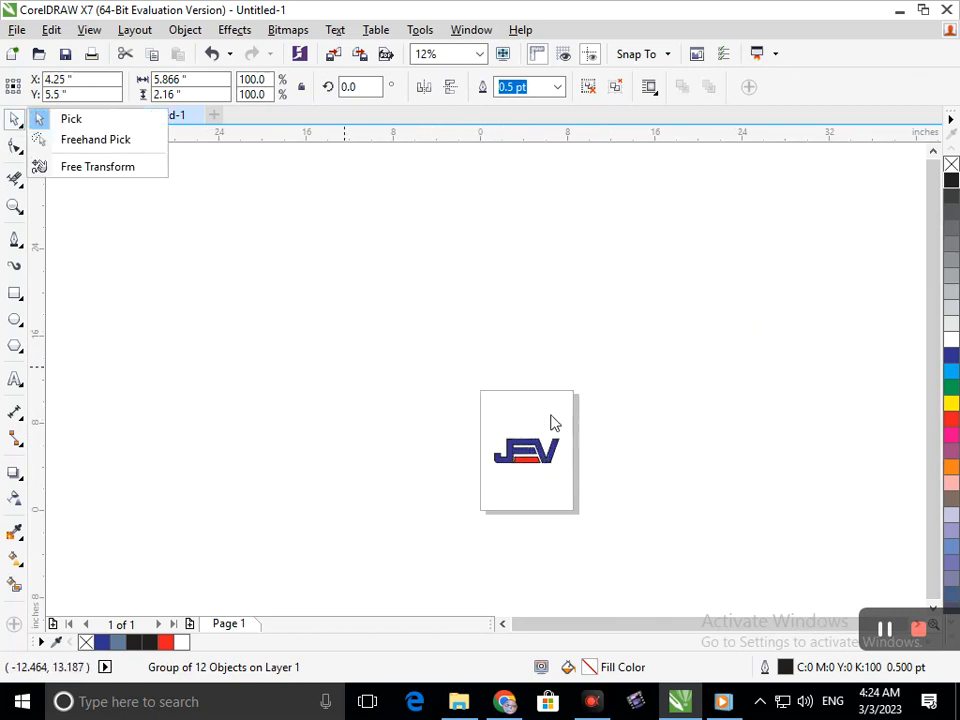
Step: Enlarge the grouped logo about its centre to about 6.5 inches wide
key("F2")
left_click(456, 437)
key("F2")
left_click_drag(437, 360, 555, 483)
key("F3")
key("F3")
key("F2")
left_click_drag(478, 309, 645, 472)
left_click_drag(325, 298, 590, 438)
left_click_drag(373, 423, 362, 446)
left_click(432, 518)
Step: Switch the page to landscape and enlarge the logo about its centre to about 8.5 inches wide
left_click(310, 88)
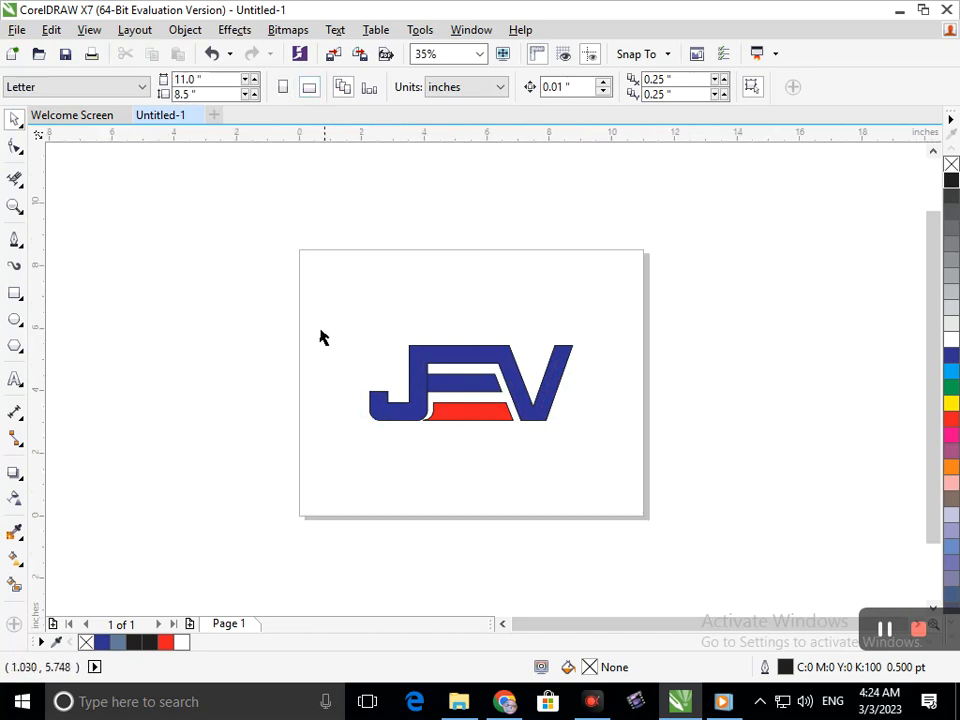
left_click_drag(332, 343, 630, 467)
left_click_drag(359, 441, 328, 470)
left_click(396, 542)
key("z")
left_click_drag(259, 229, 671, 544)
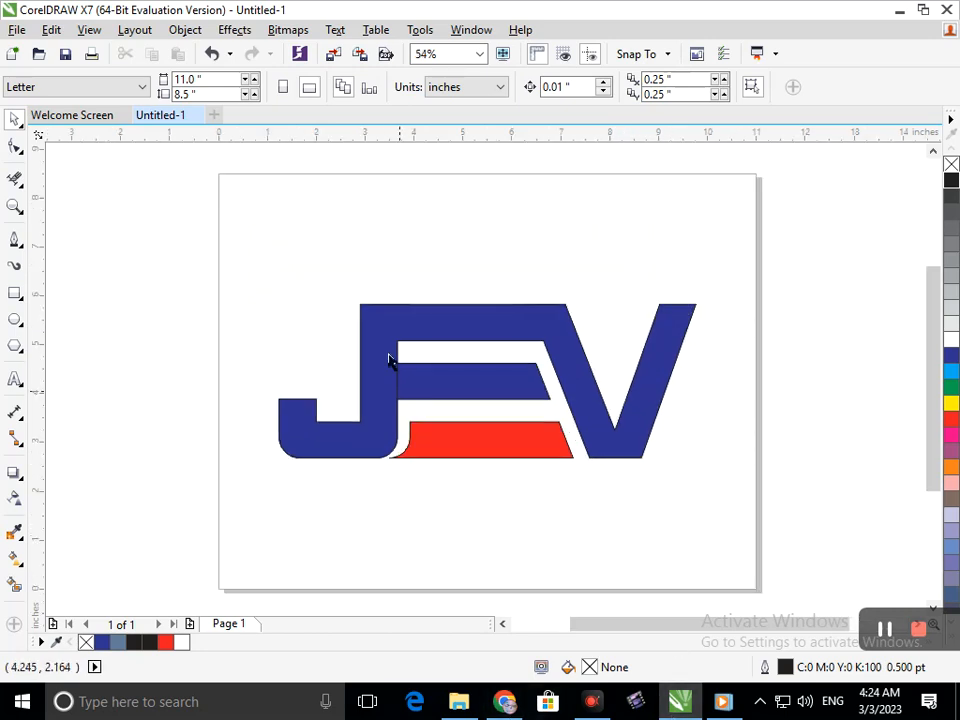